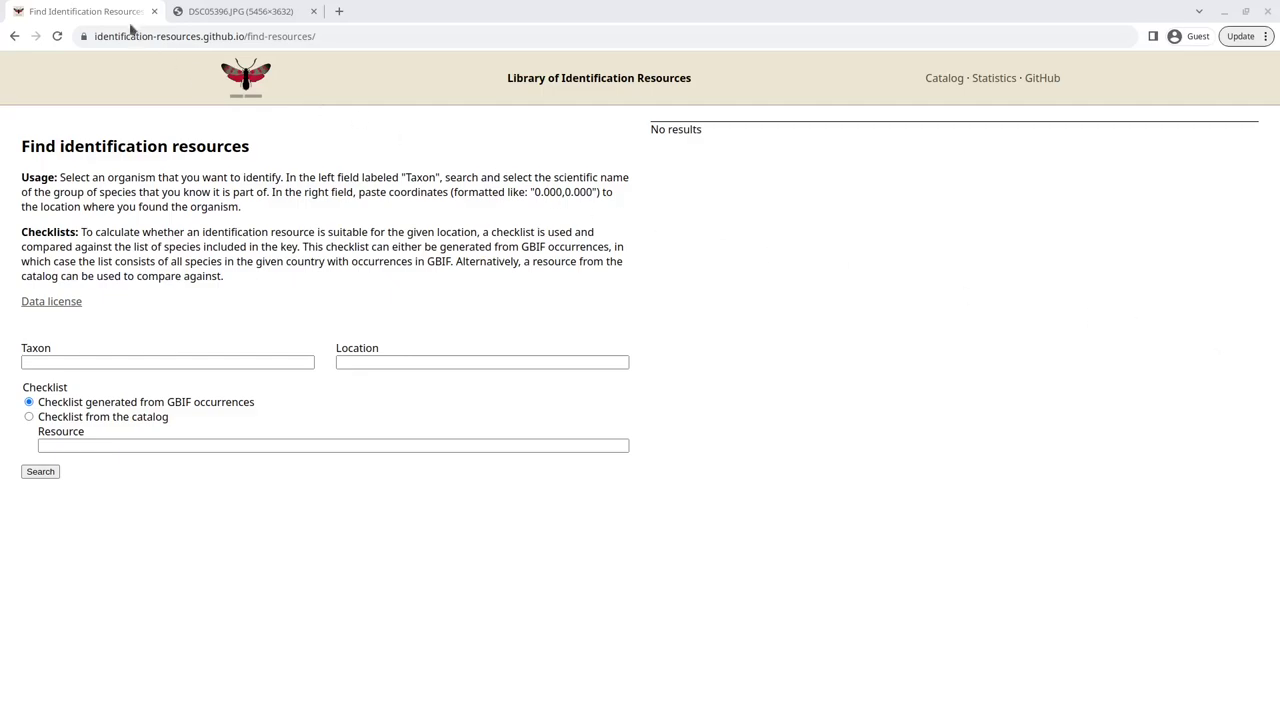
After viewing the bug photo, enter Pentatomidae as the taxon in the search form
left_click(194, 10)
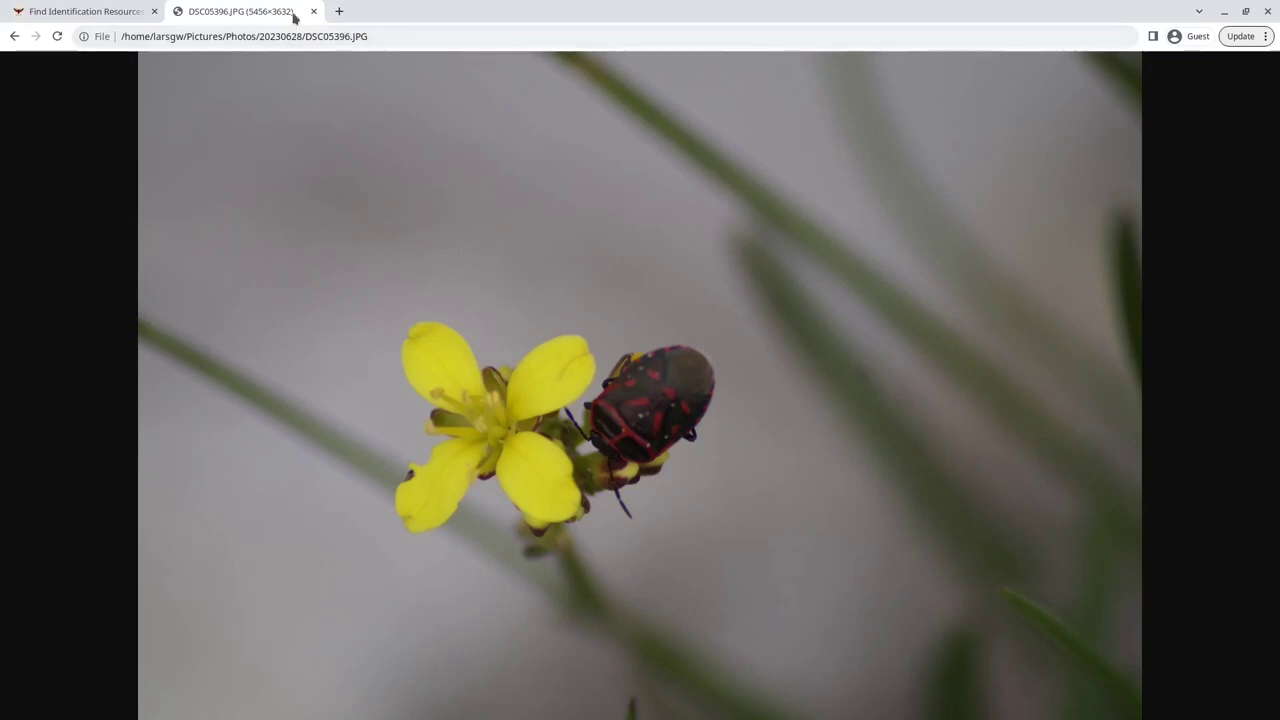
left_click(57, 14)
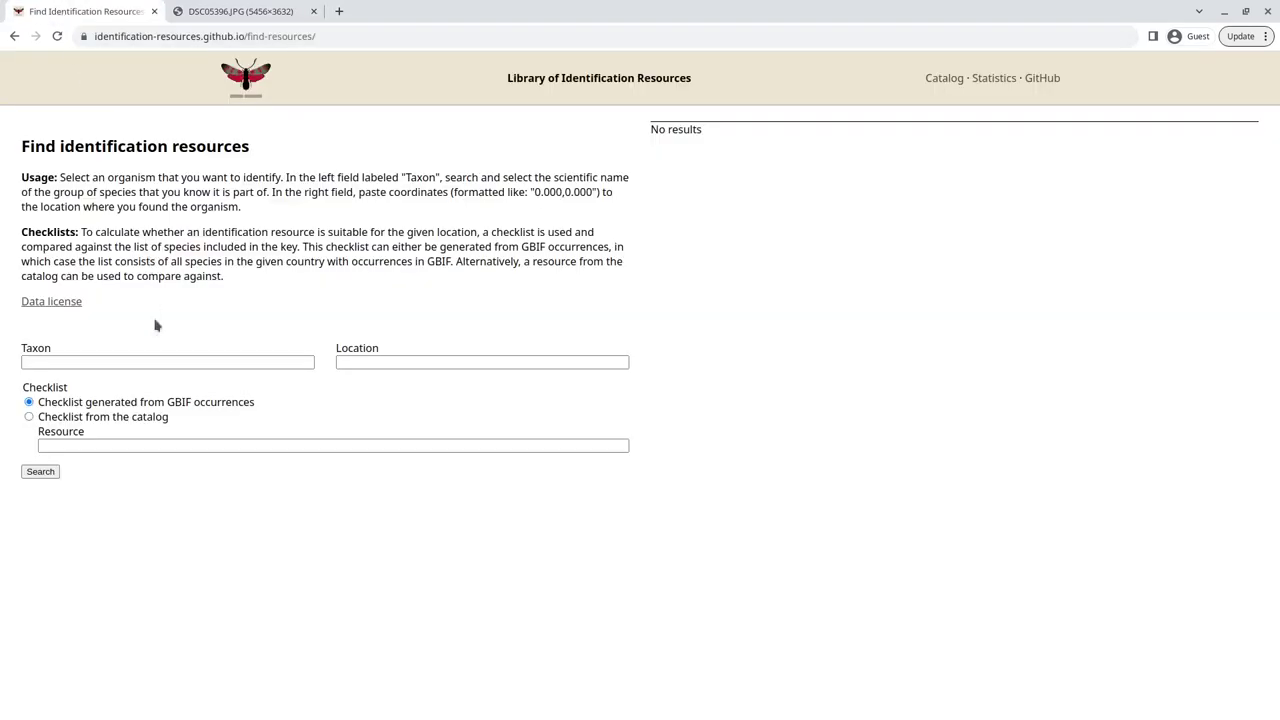
left_click(206, 364)
type("Pentatomi")
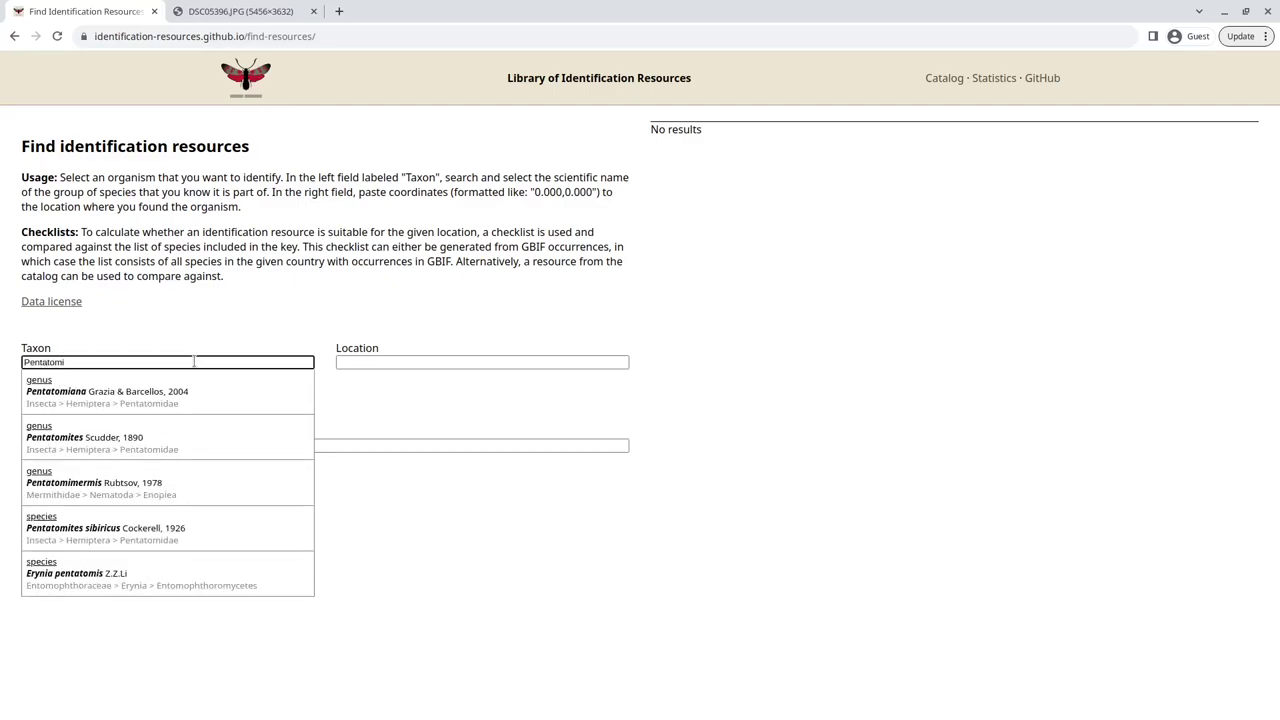
type("da")
left_click(191, 381)
Set location 52,5 and compare against the catalog checklist 'Veldgids wantsen. Deel 1'
left_click(363, 364)
type("52,5")
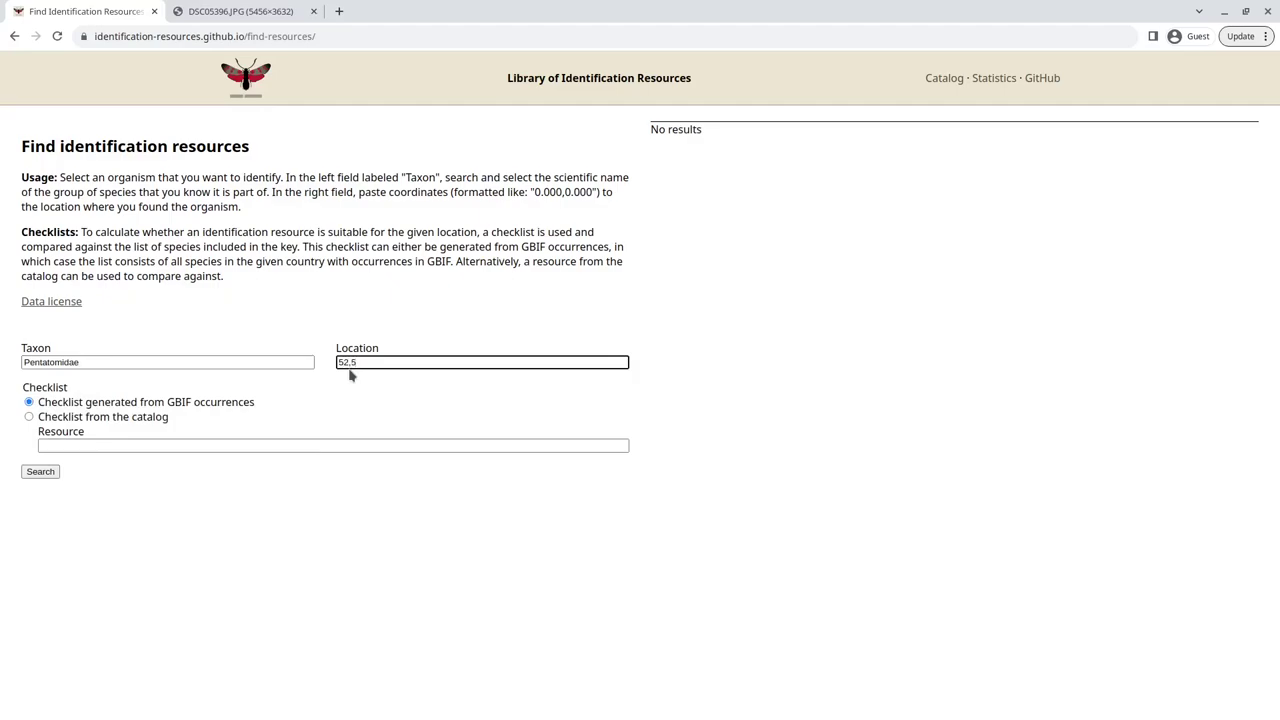
left_click(125, 422)
left_click(117, 446)
type("v")
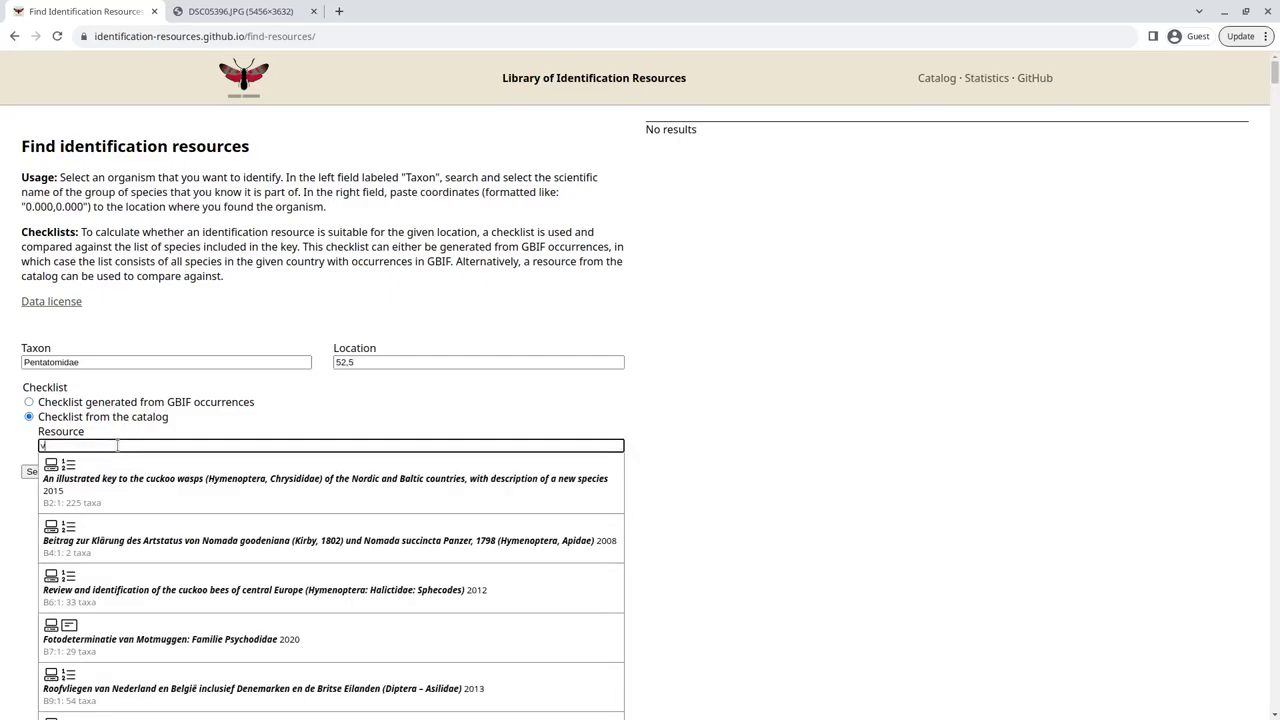
type("eldg")
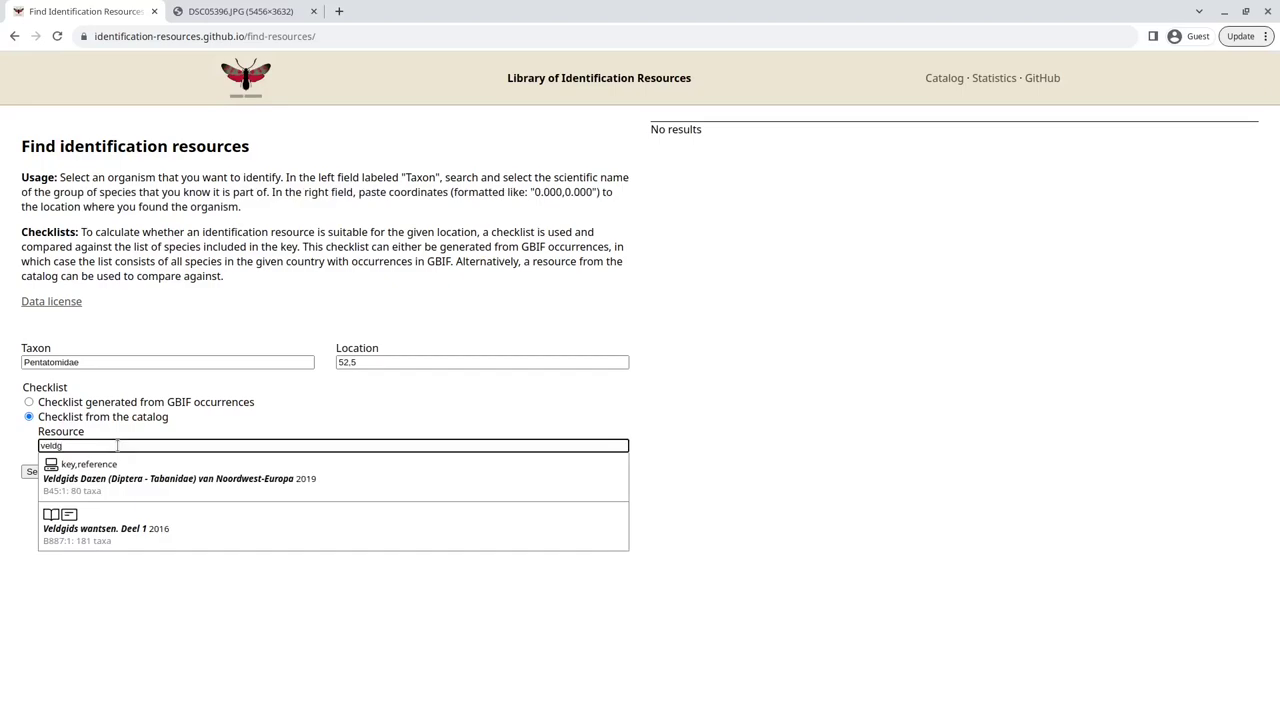
left_click(124, 529)
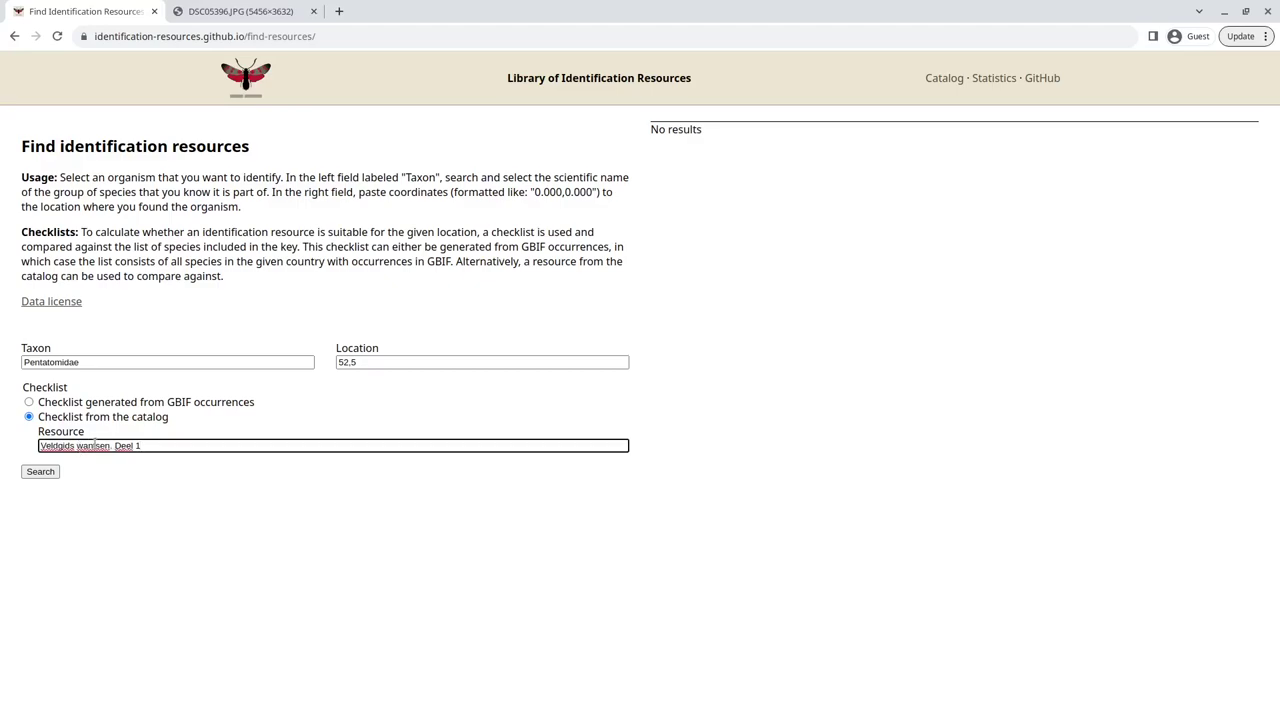
Run the search, review the taxa missing from Veldgids wantsen, then return to the bug photo
left_click(41, 472)
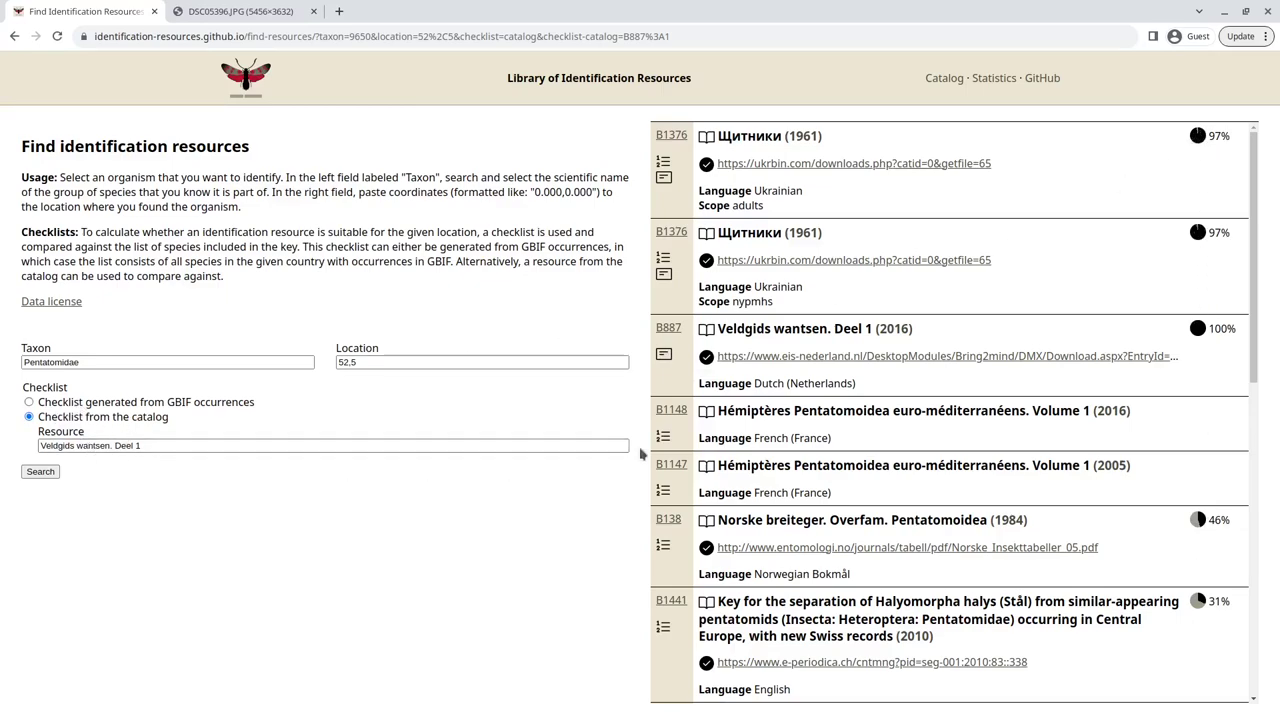
left_click(426, 441)
left_click(1197, 140)
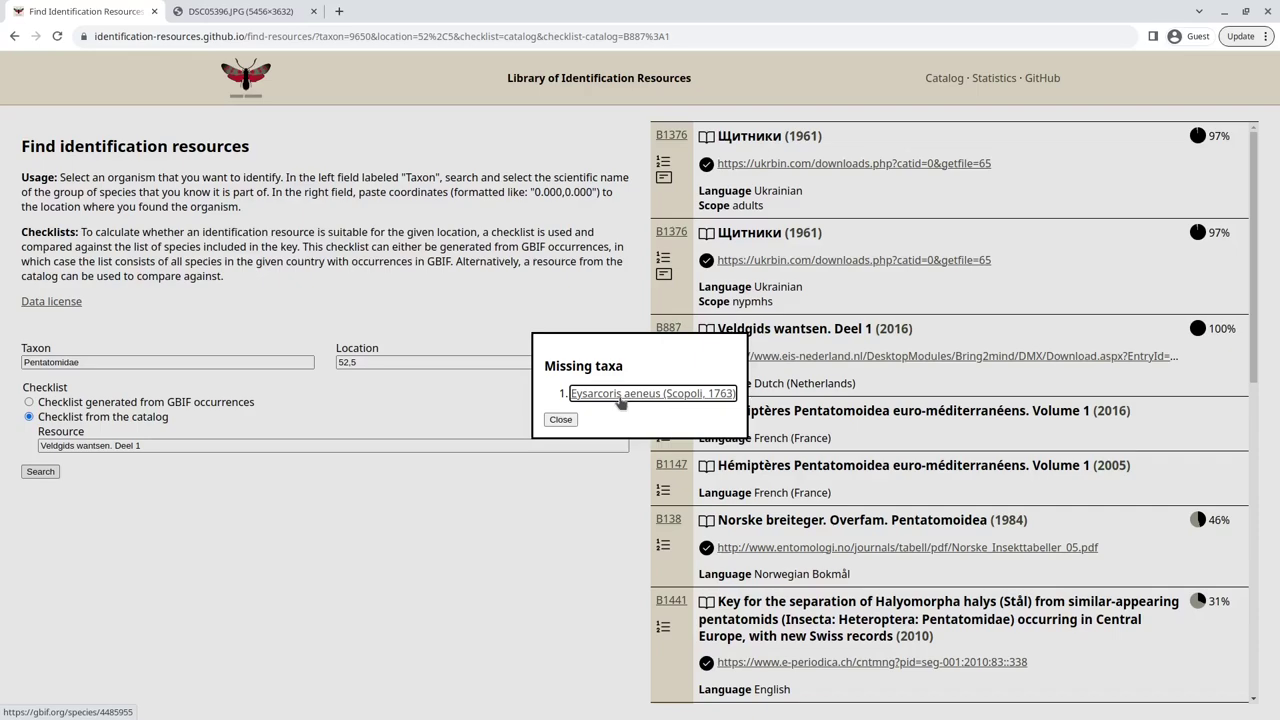
left_click(560, 419)
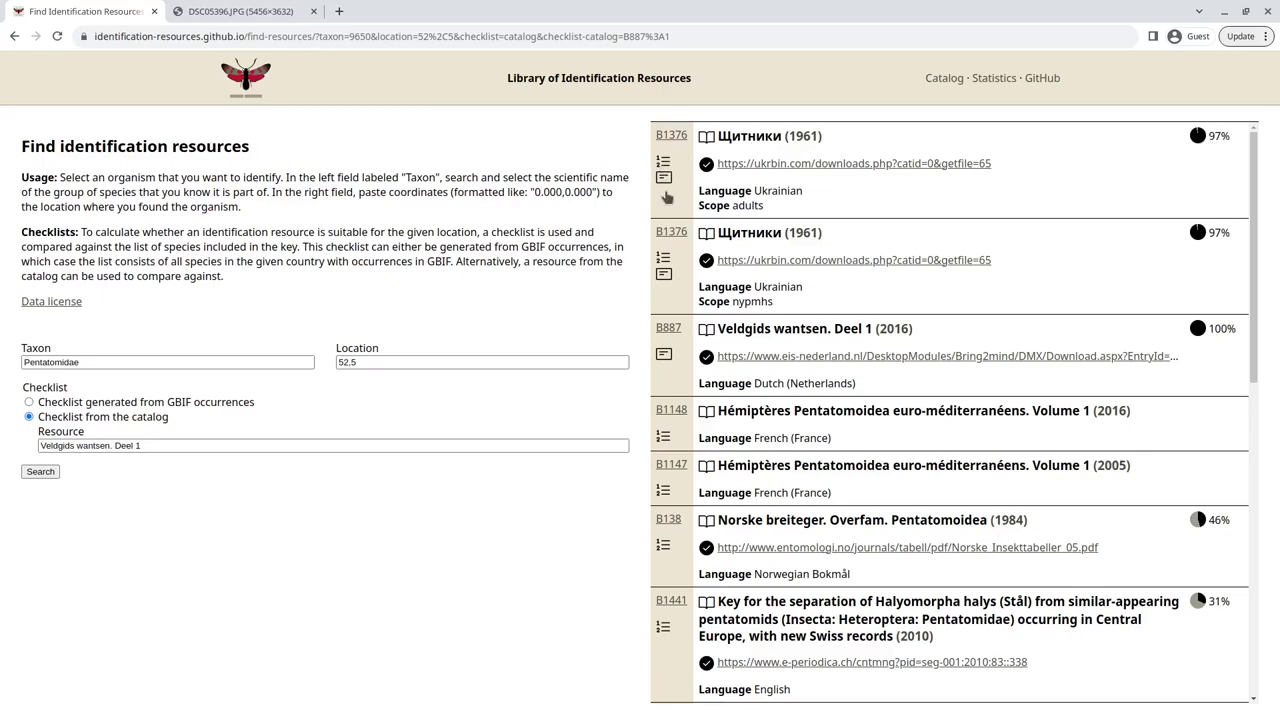
left_click(268, 18)
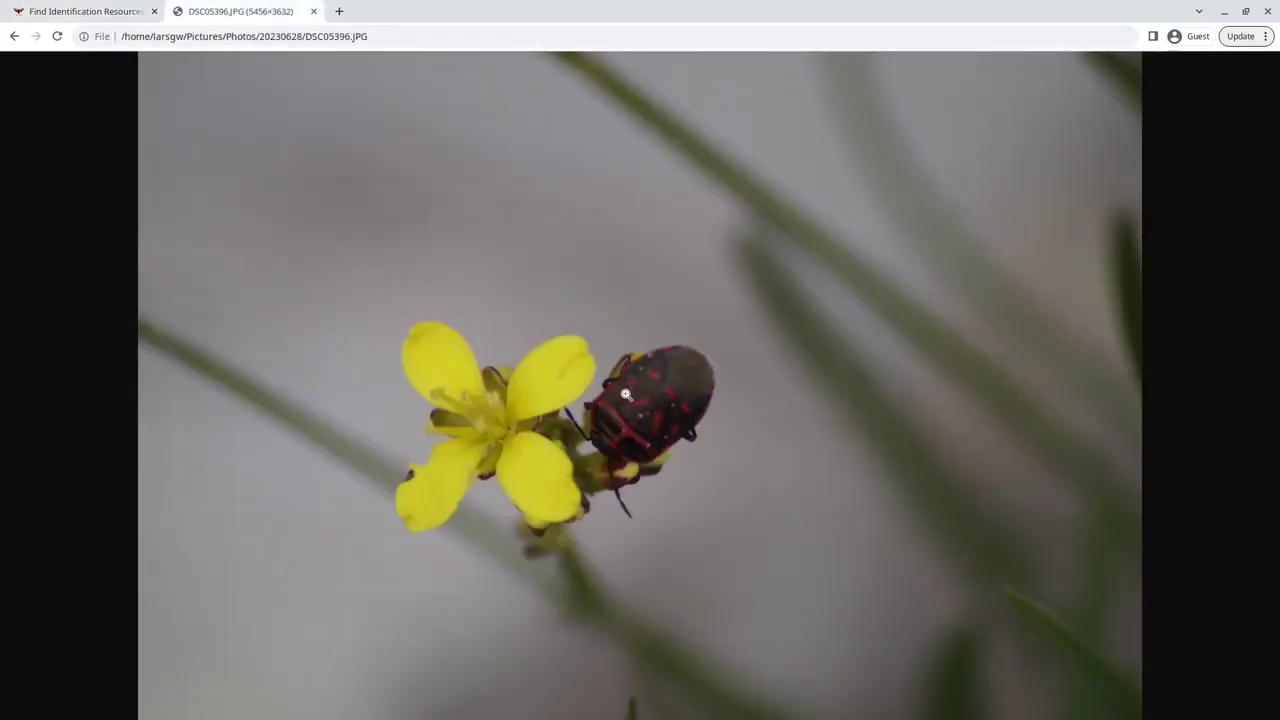
Open the 1961 Щитники (B1376) catalog entry and open its author's page in a new tab
left_click(141, 17)
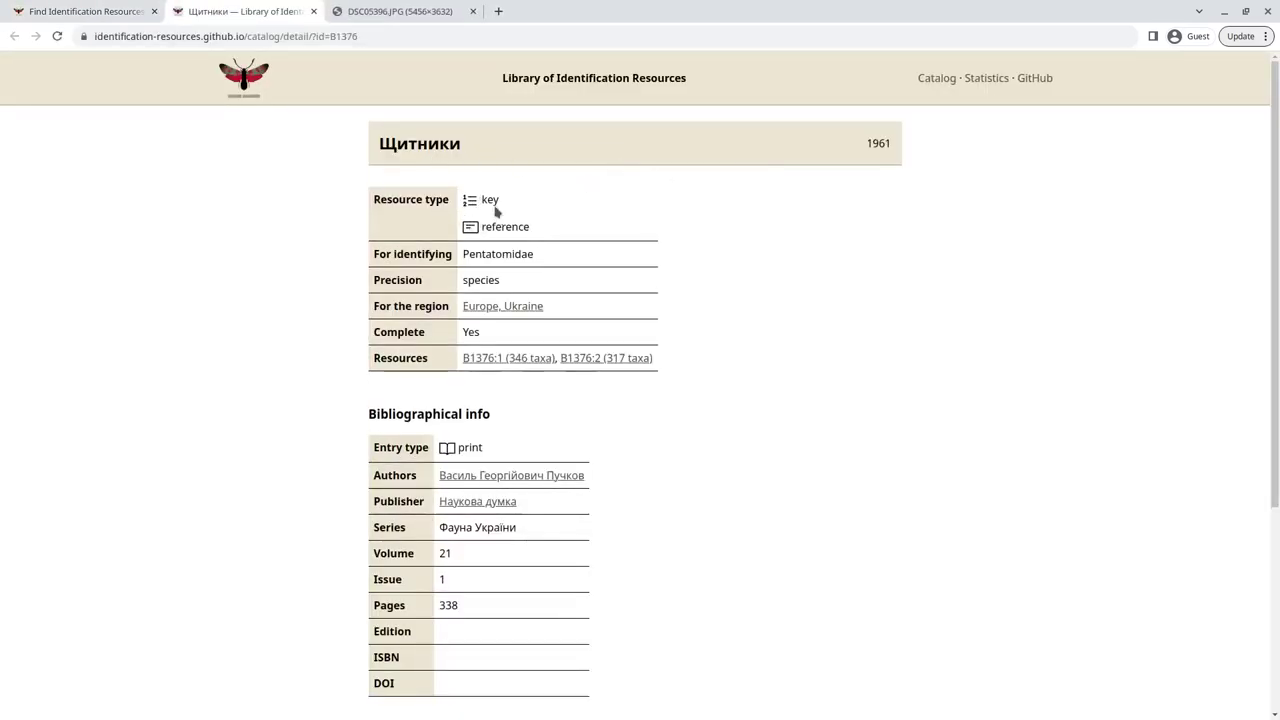
double_click(472, 257)
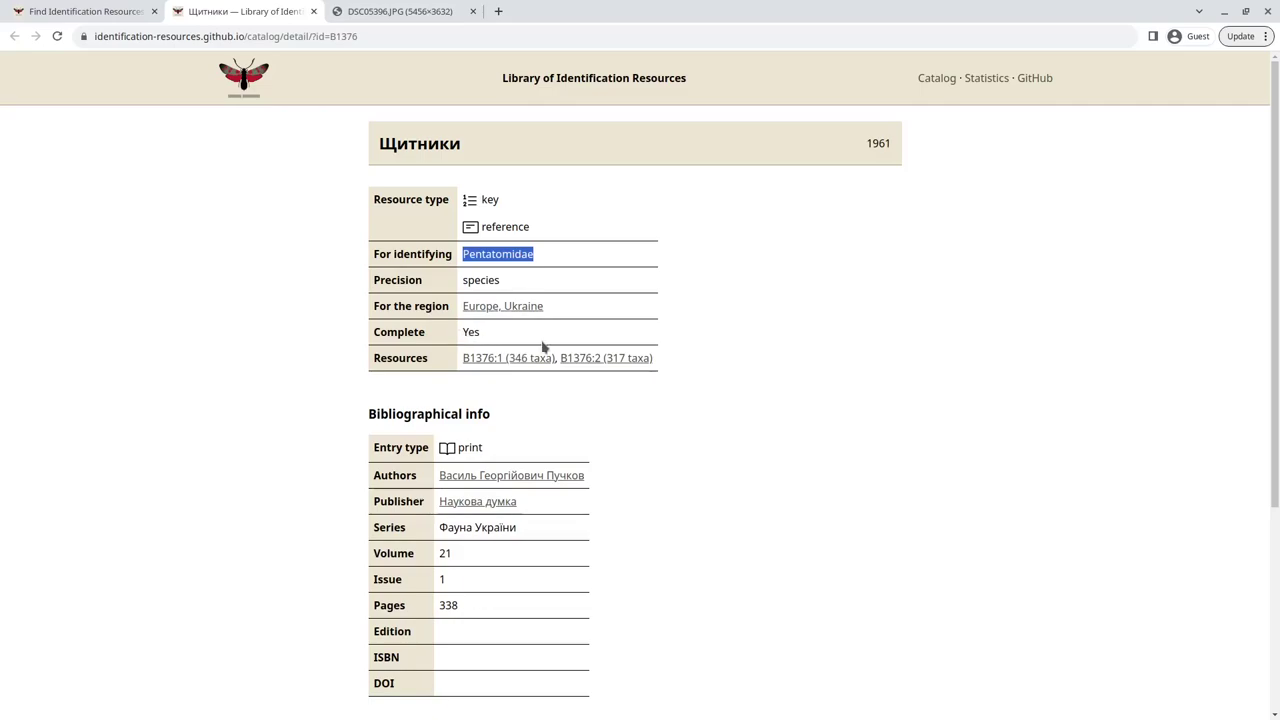
scroll(473, 348, "down", 1)
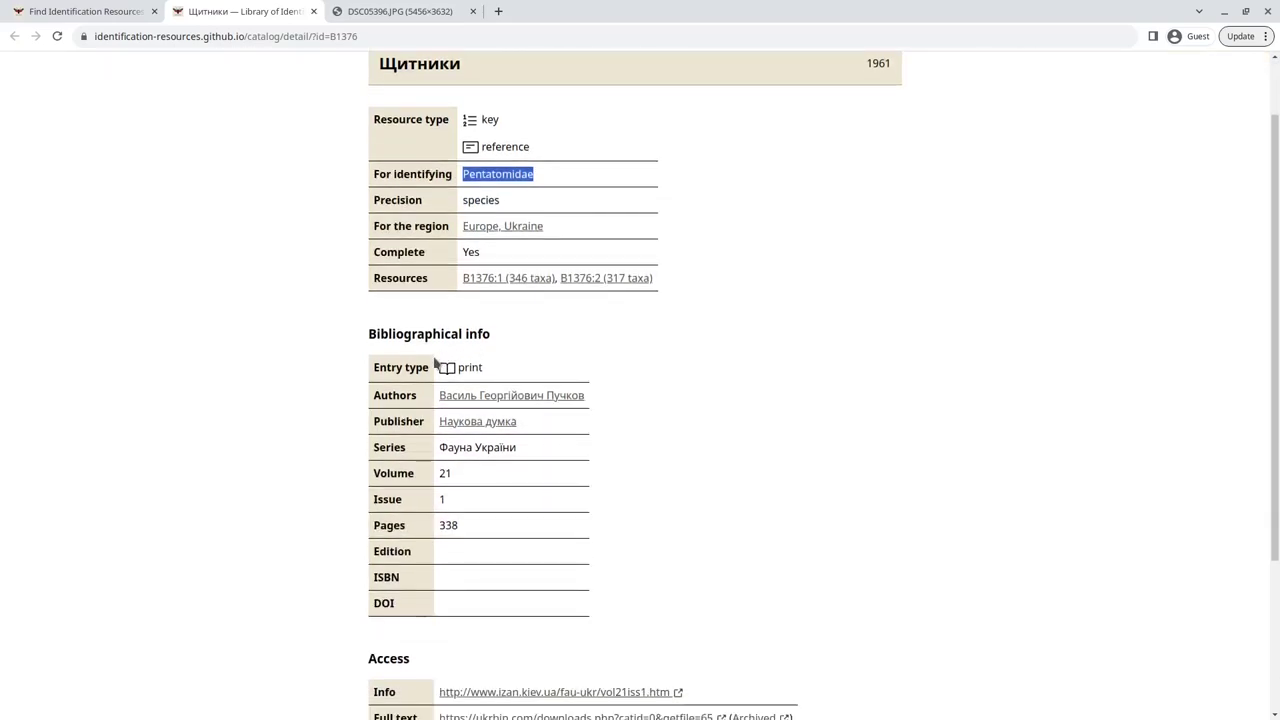
scroll(366, 356, "down", 1)
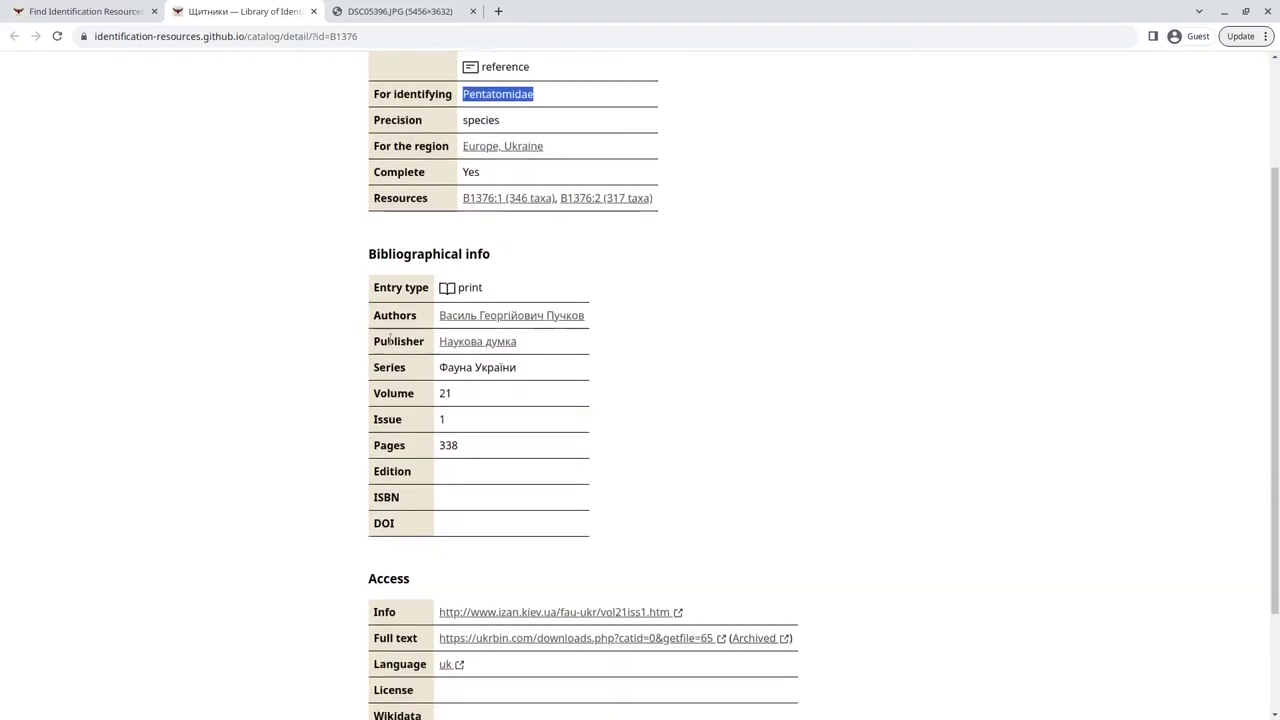
middle_click(452, 316)
Review and close the author's page, inspect the Щитники citation, and return to the entry's top
left_click(368, 8)
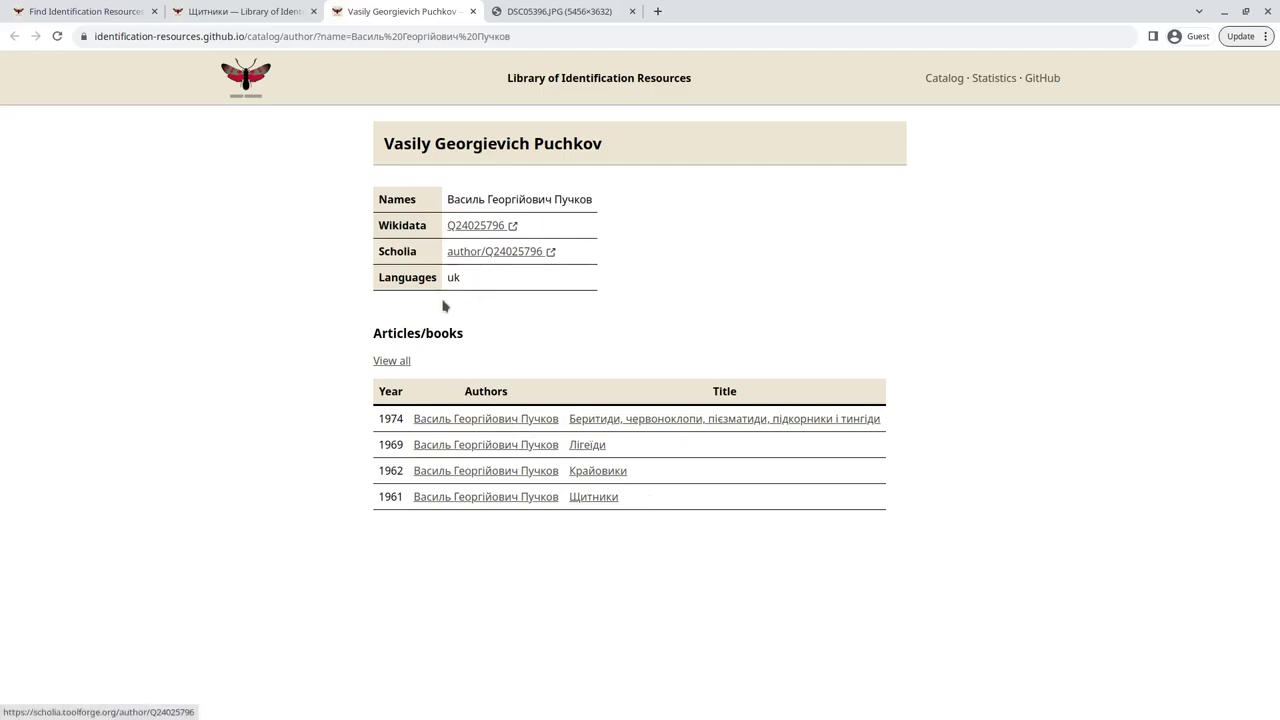
middle_click(381, 15)
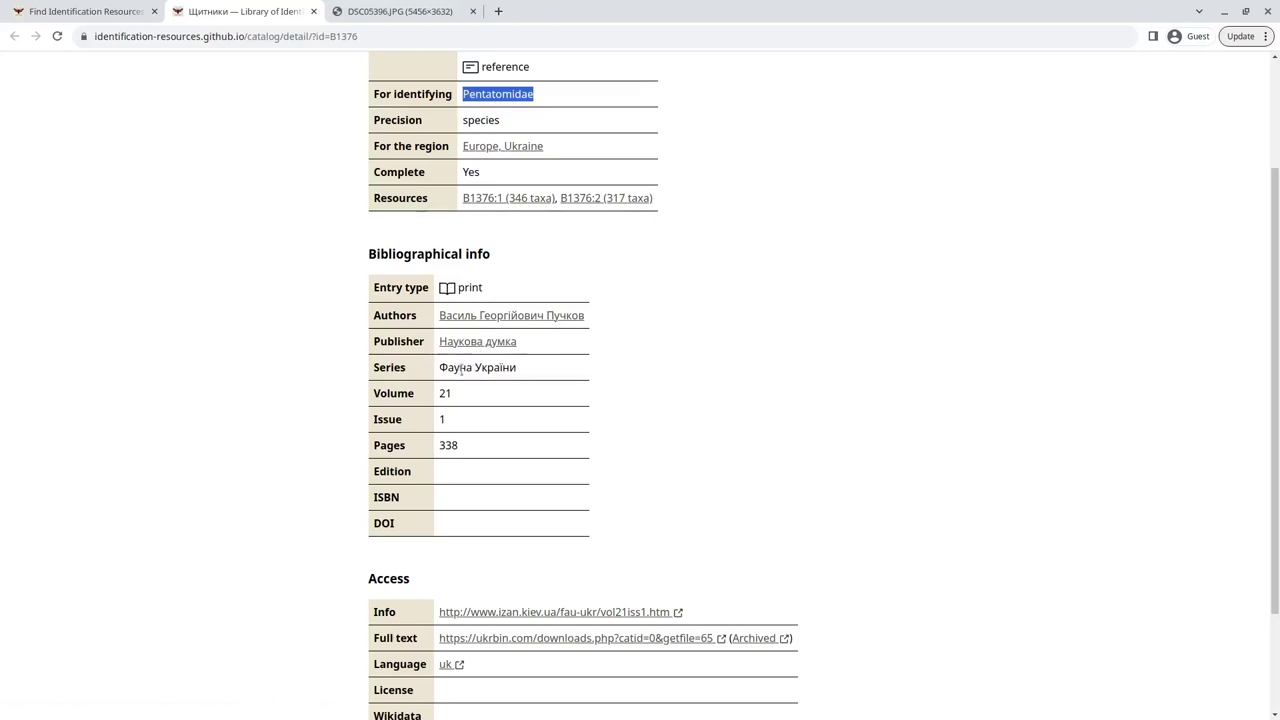
scroll(472, 366, "down", 2)
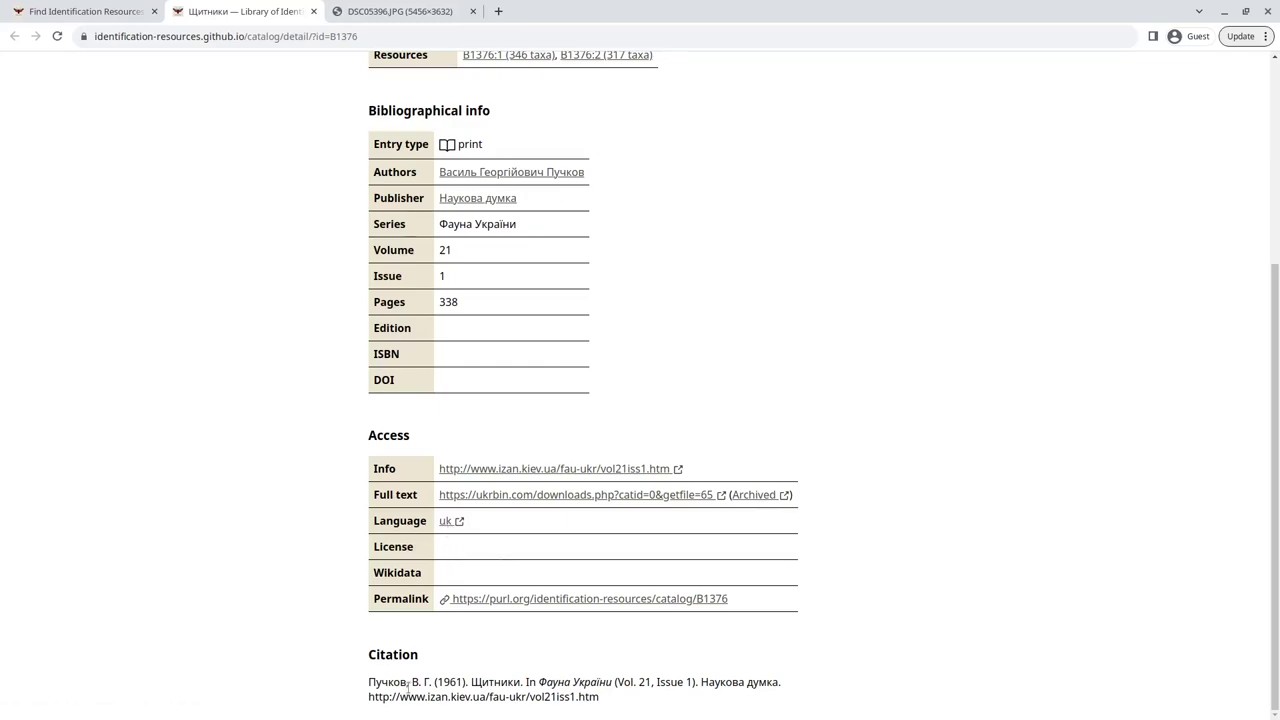
left_click_drag(598, 699, 342, 681)
left_click(342, 681)
scroll(339, 662, "up", 3)
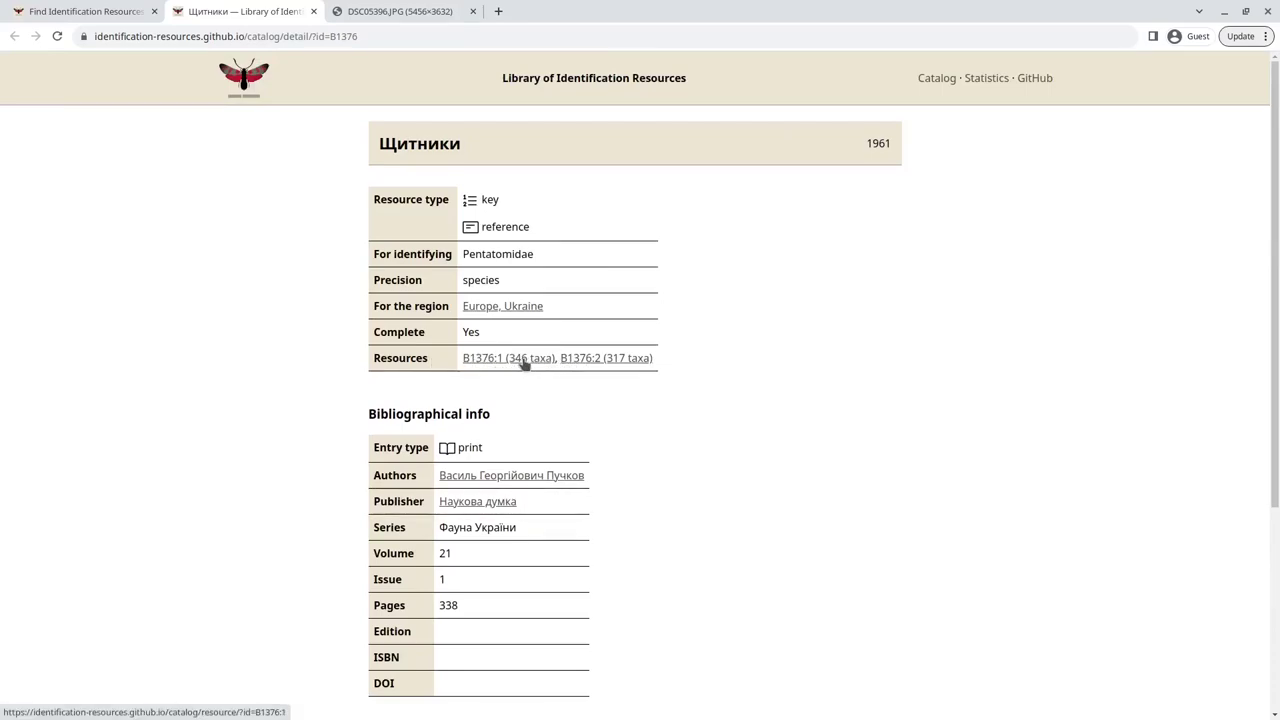
Open resource B1376:1 and toggle the Plataspidae branch of its taxa tree
left_click(503, 360)
double_click(482, 395)
scroll(509, 405, "down", 3)
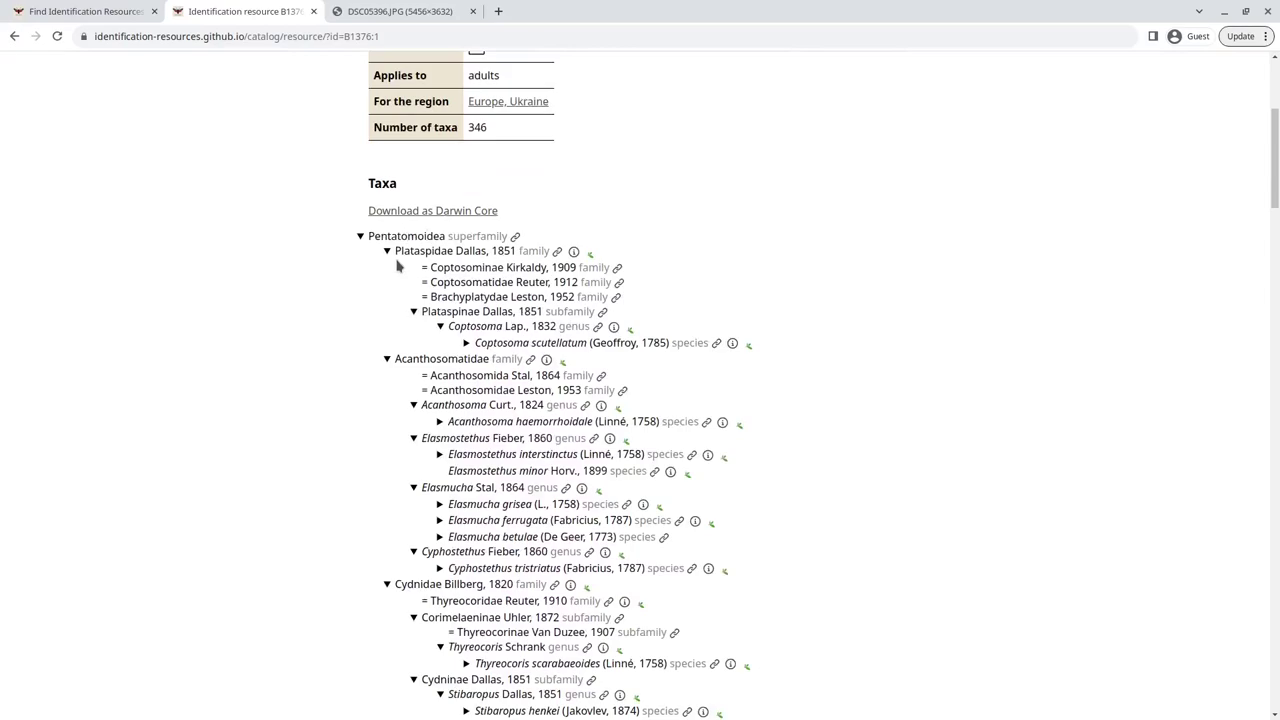
left_click(387, 251)
left_click(387, 251)
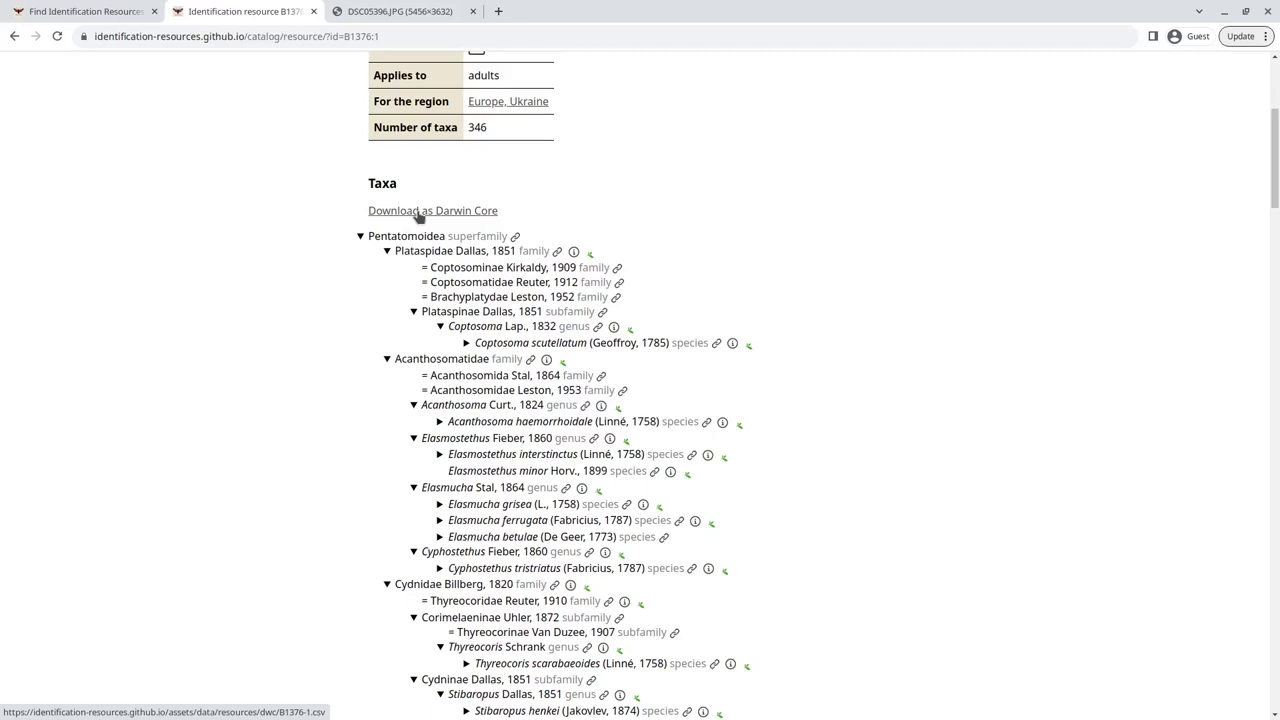
Preview Coptosoma on GBIF, close that page, and open the Coptosoma Laporte, 1833 taxon details
left_click(466, 343)
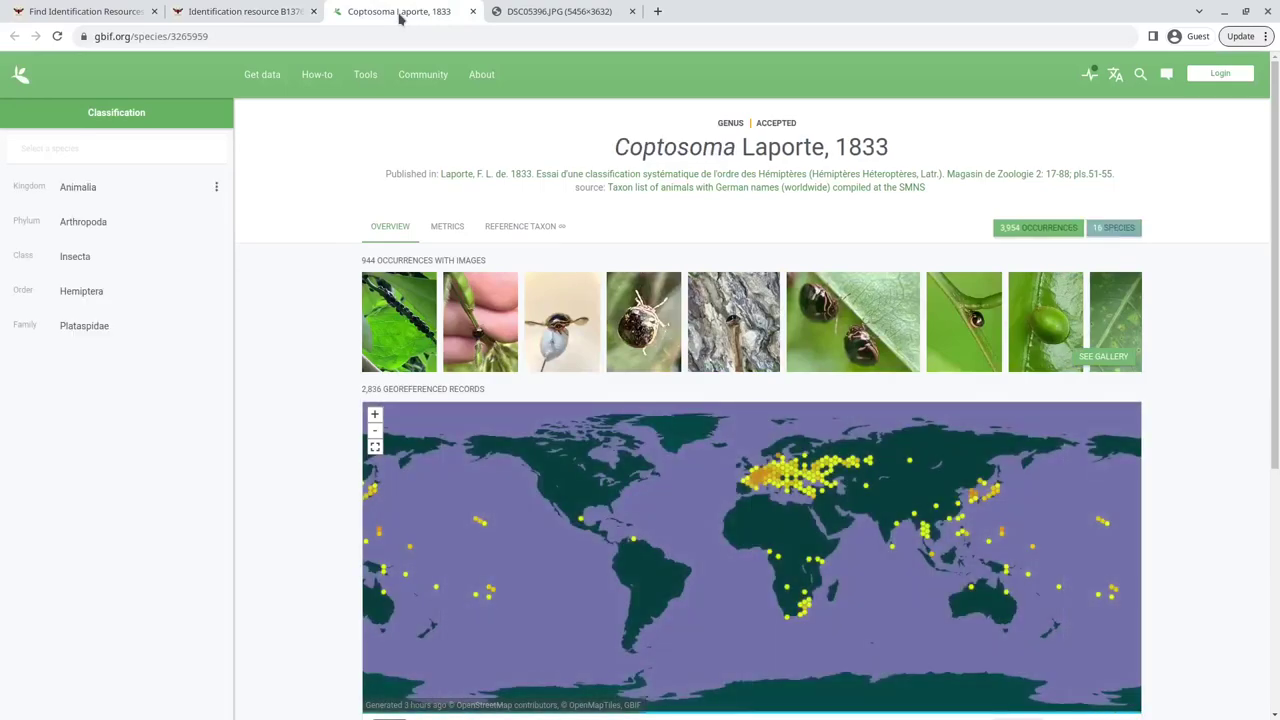
key("ctrl+shift+Tab")
middle_click(399, 14)
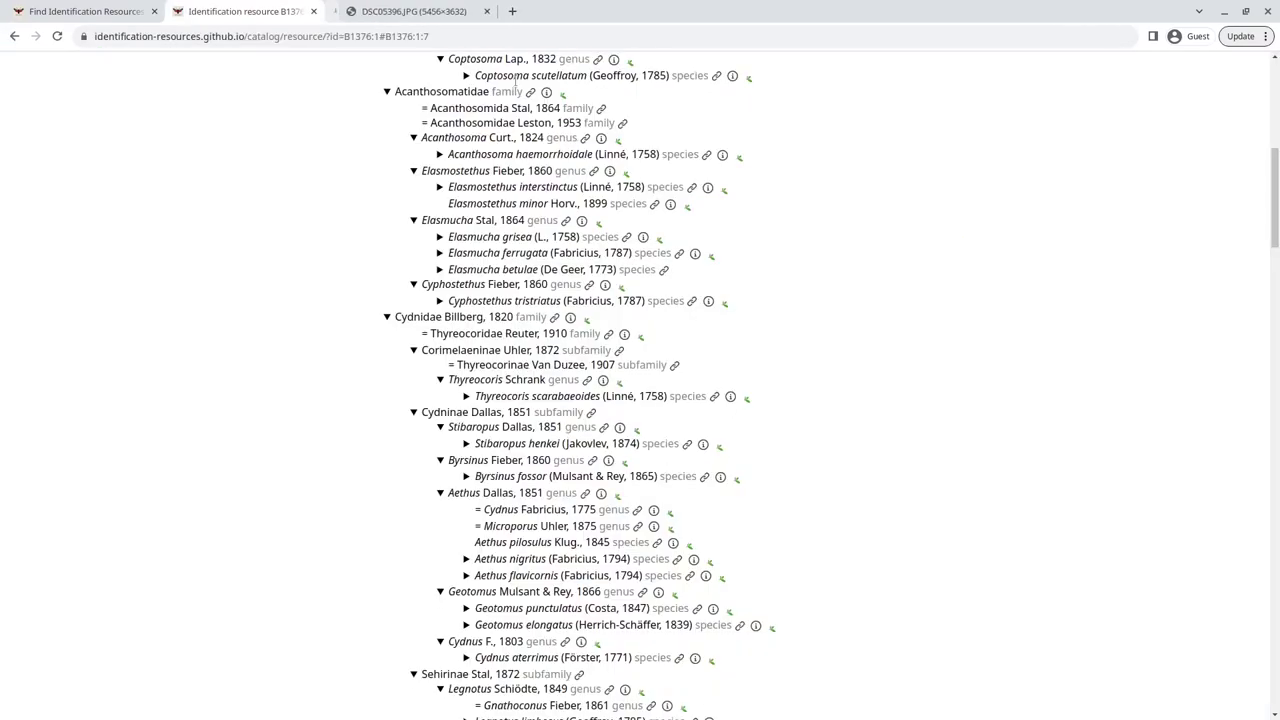
left_click(614, 61)
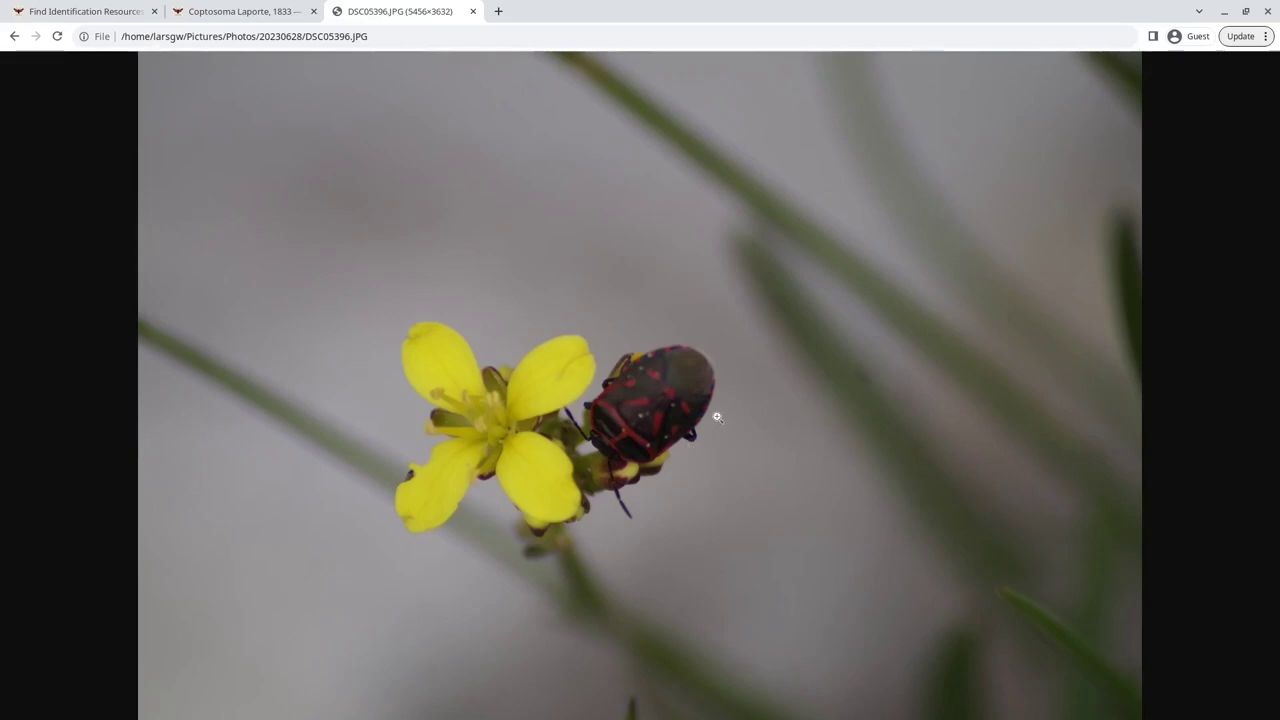
Search Pentatomidae keys at location 46.3772,8.28938 against a checklist generated from GBIF occurrences
left_click(112, 18)
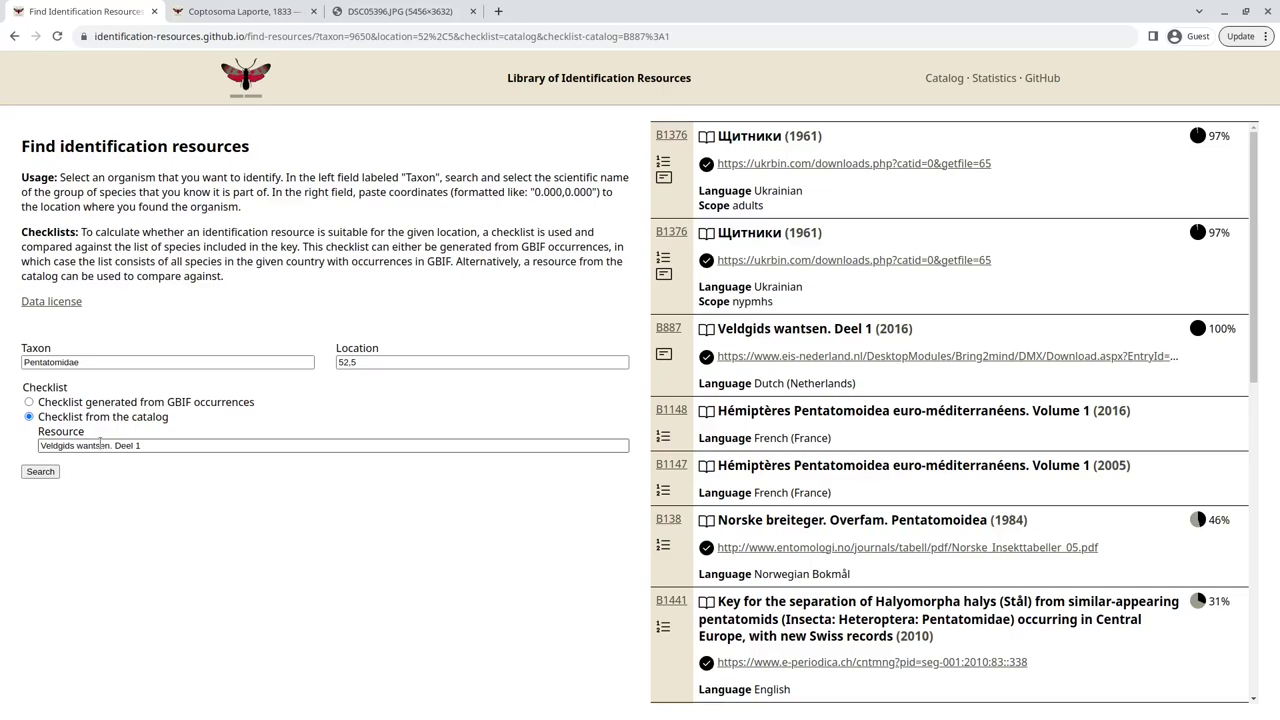
left_click(119, 404)
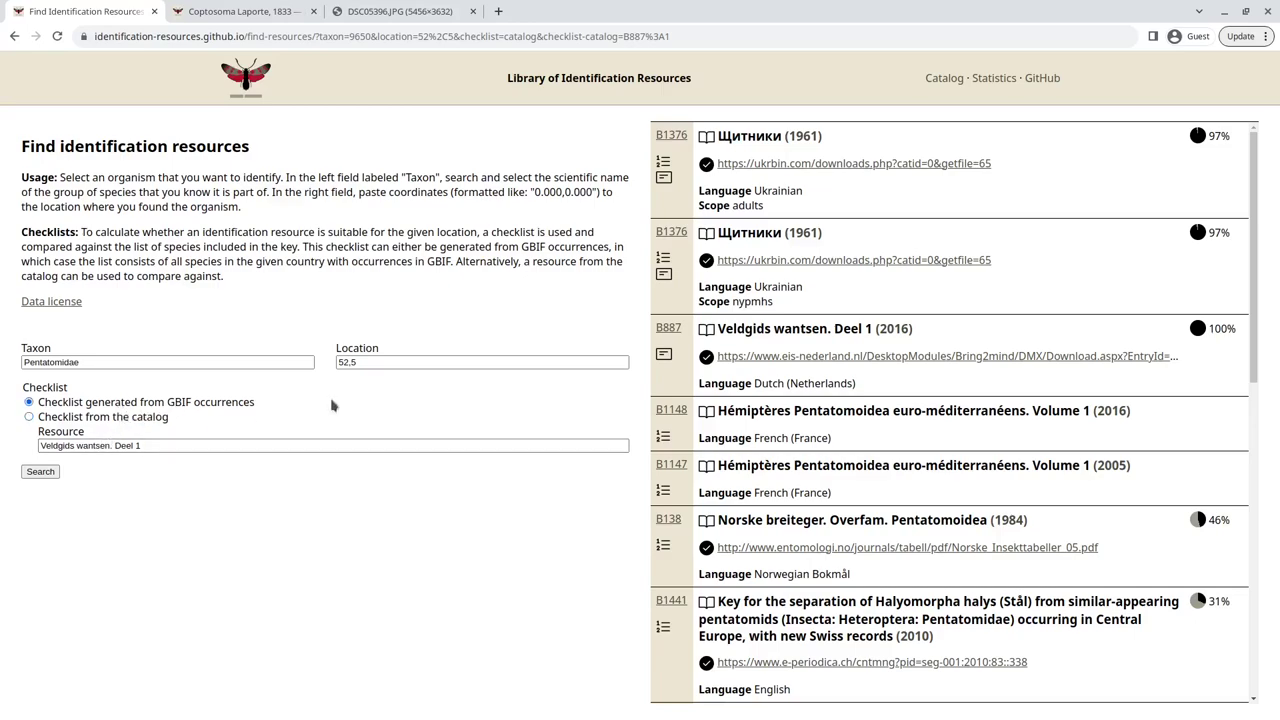
left_click(366, 364)
key("ctrl+a")
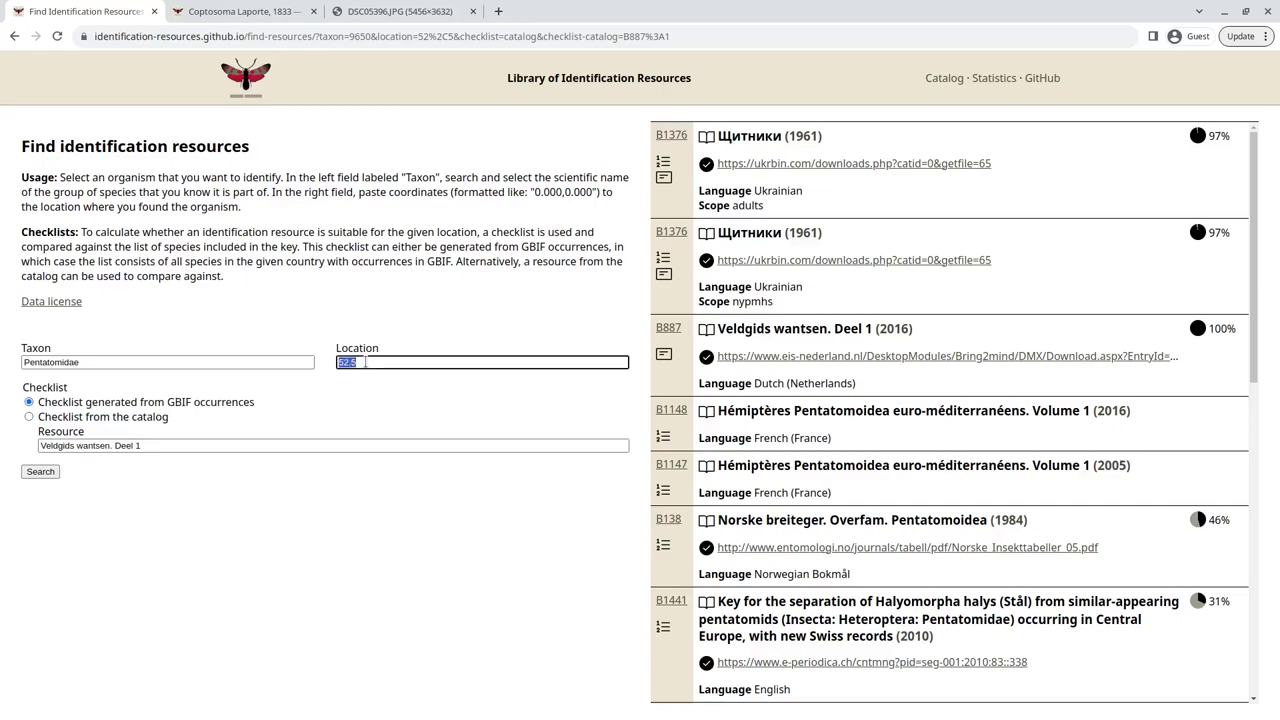
type("46.3772,8.28938")
left_click(358, 390)
left_click(339, 362)
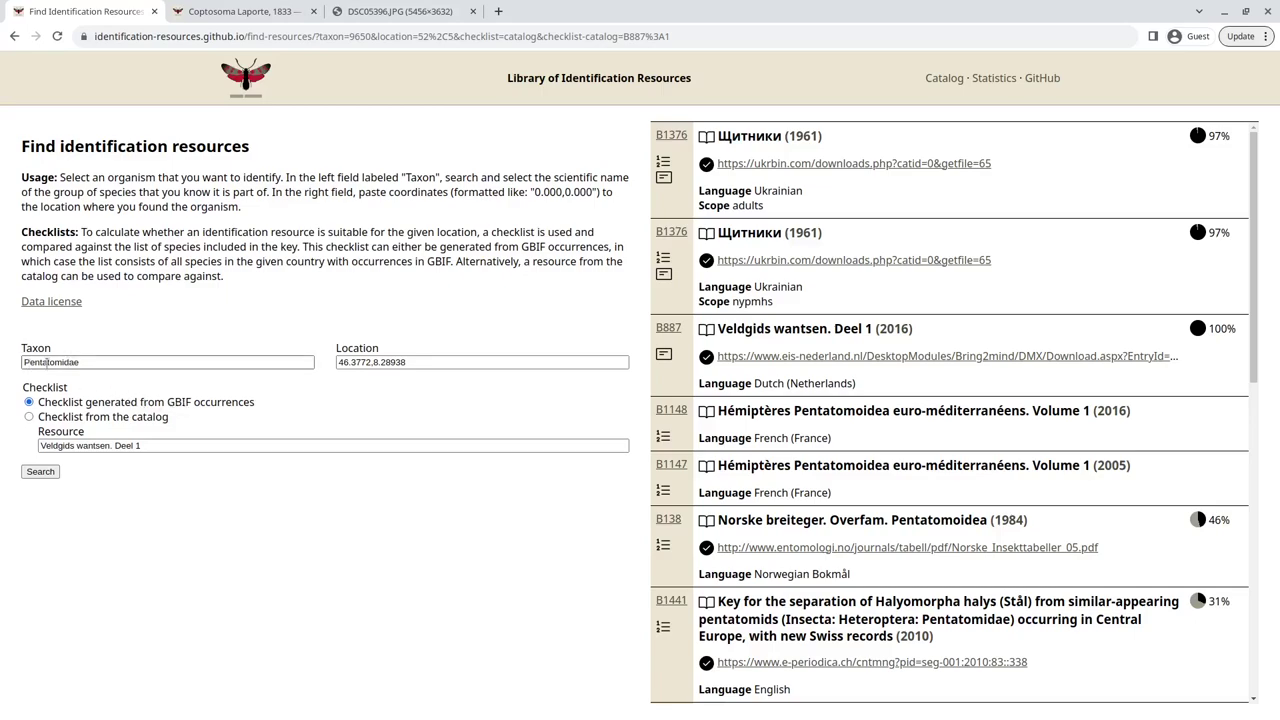
left_click(55, 473)
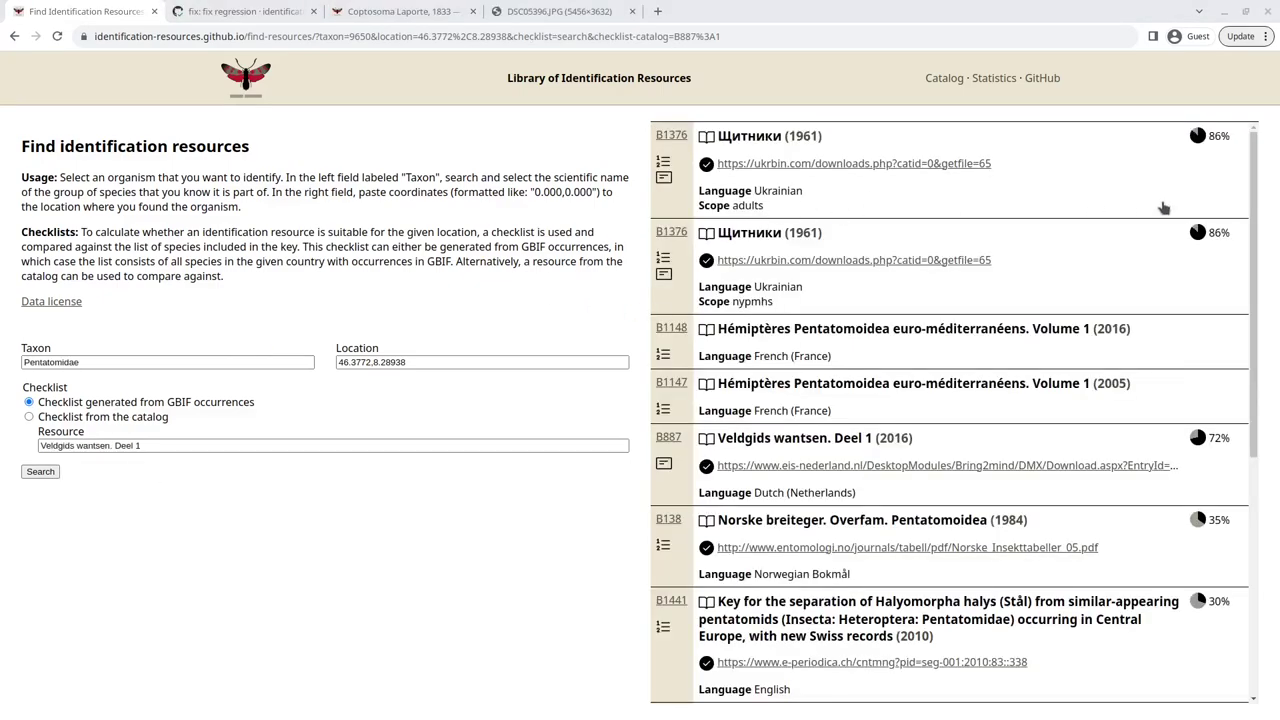
Show the taxa missing from the 86% Щитники key and open Halyomorpha halys on GBIF
left_click(1205, 140)
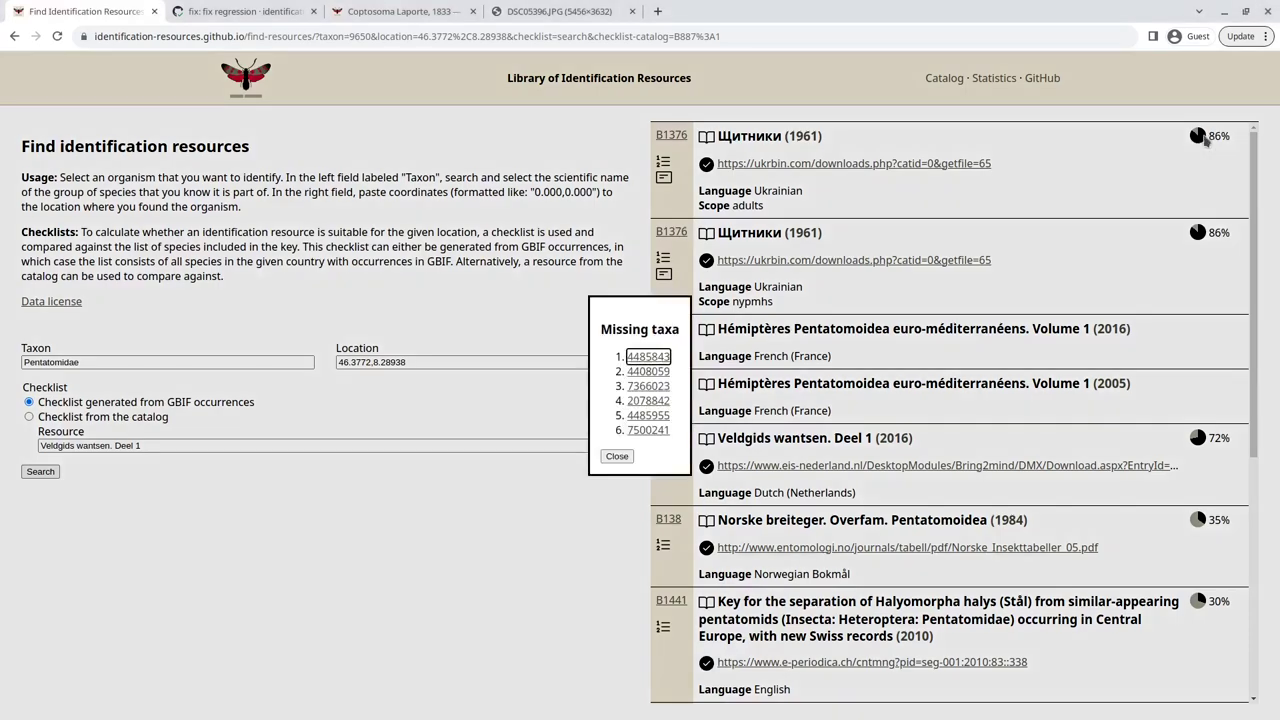
middle_click(646, 360)
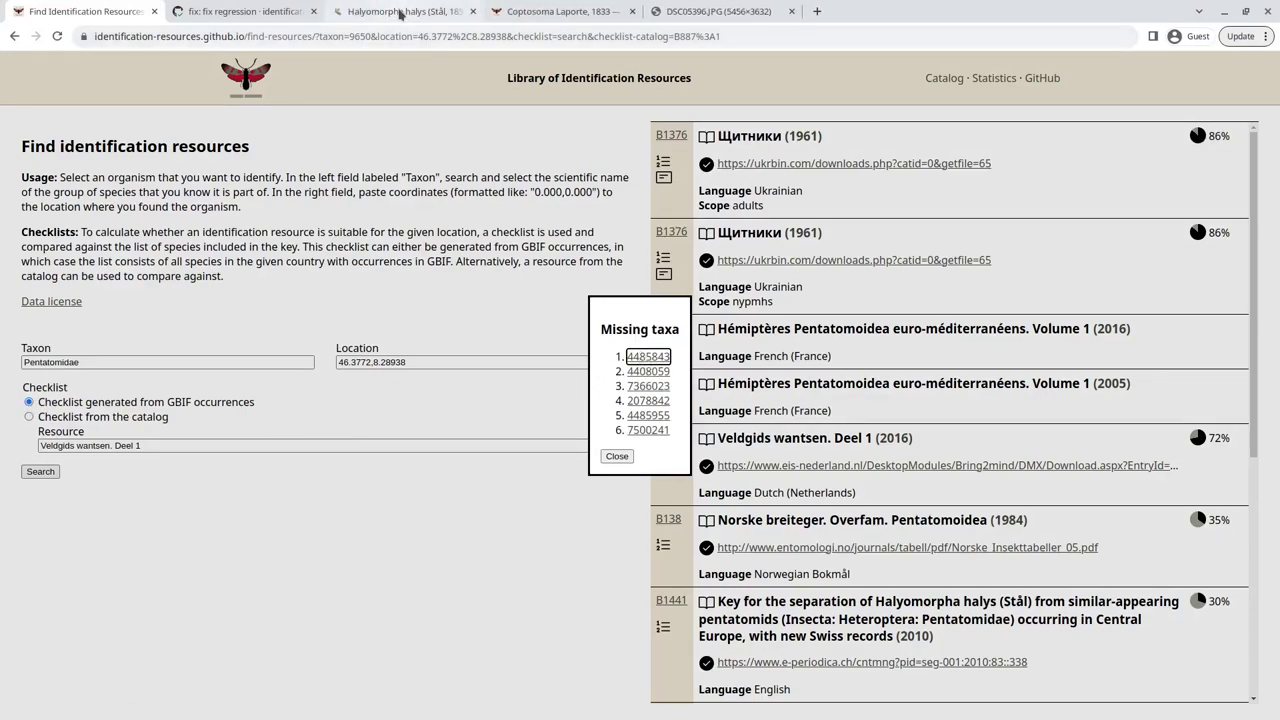
left_click(400, 14)
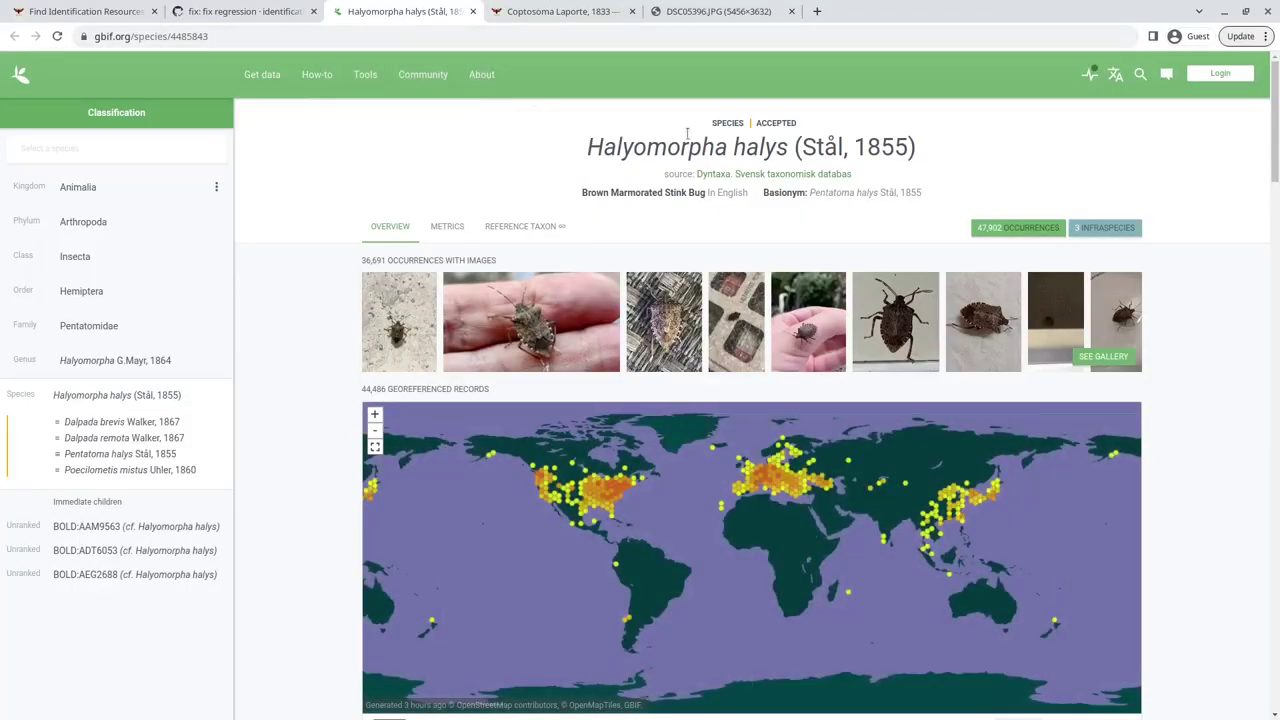
Select 'Halyomorpha halys', open Eurydema rotundicollis (ID 4408059), and pan its map east
double_click(641, 150)
left_click_drag(641, 150, 771, 150)
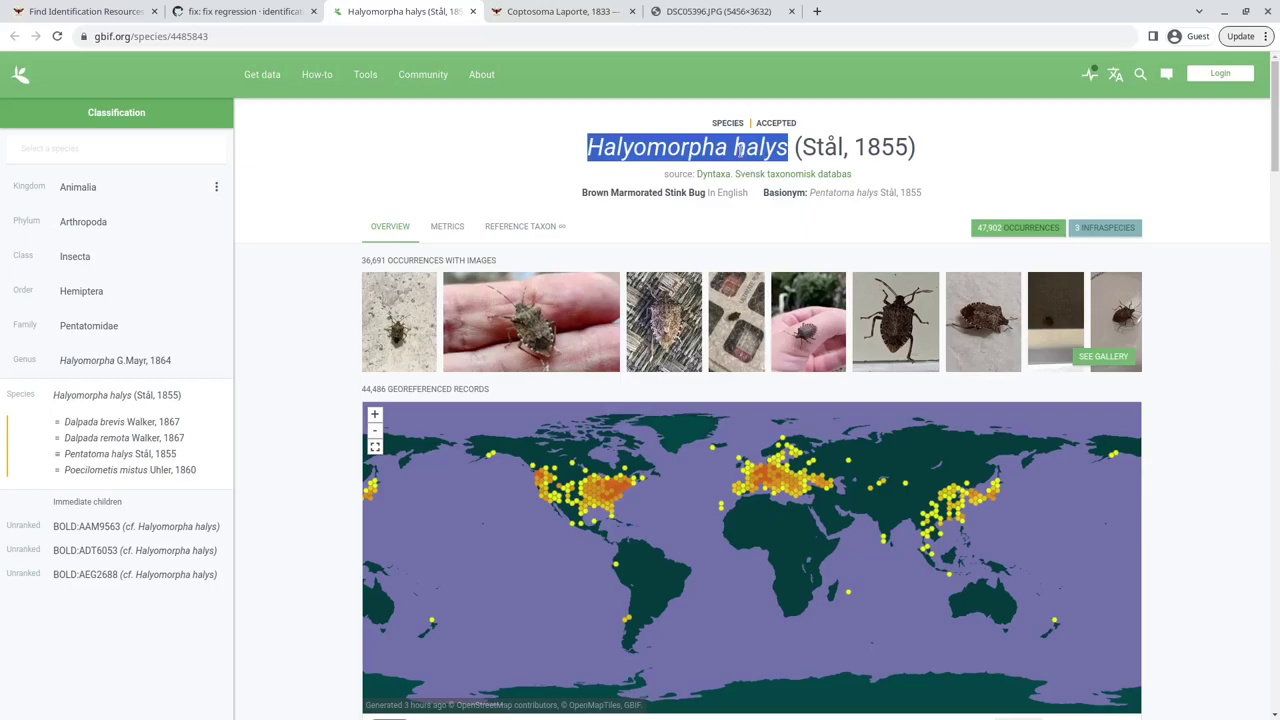
left_click(86, 11)
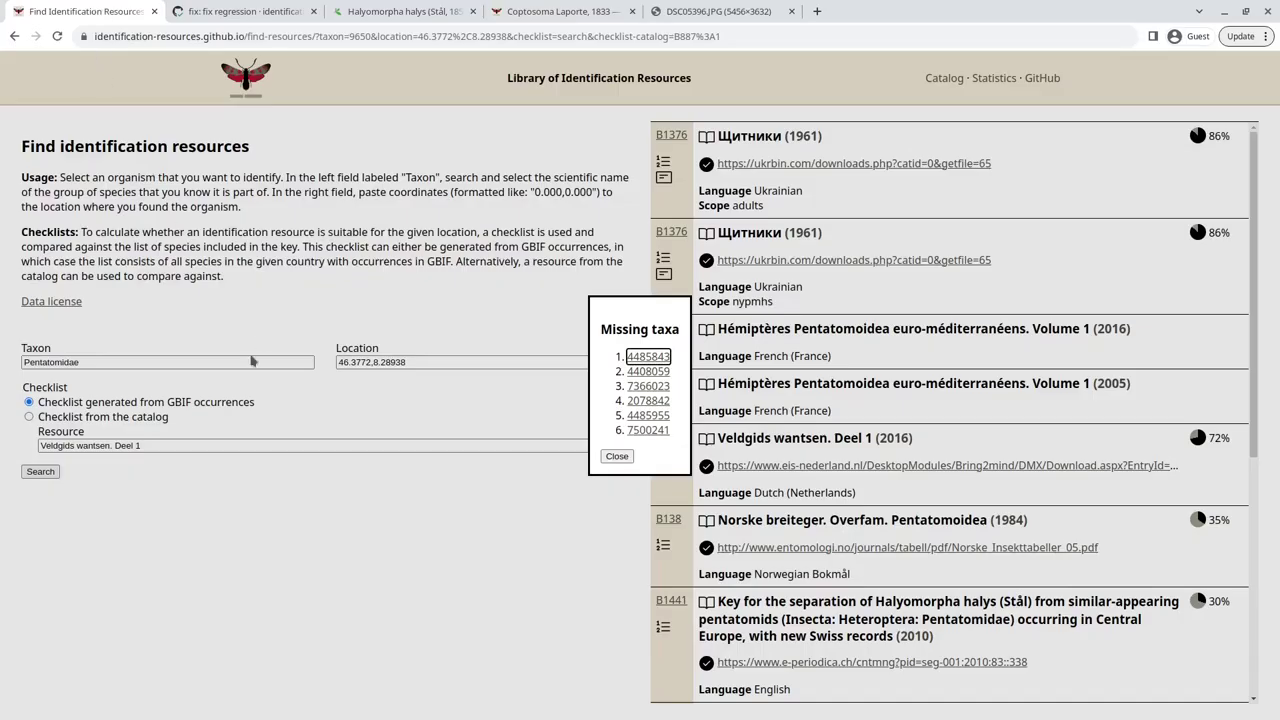
middle_click(648, 373)
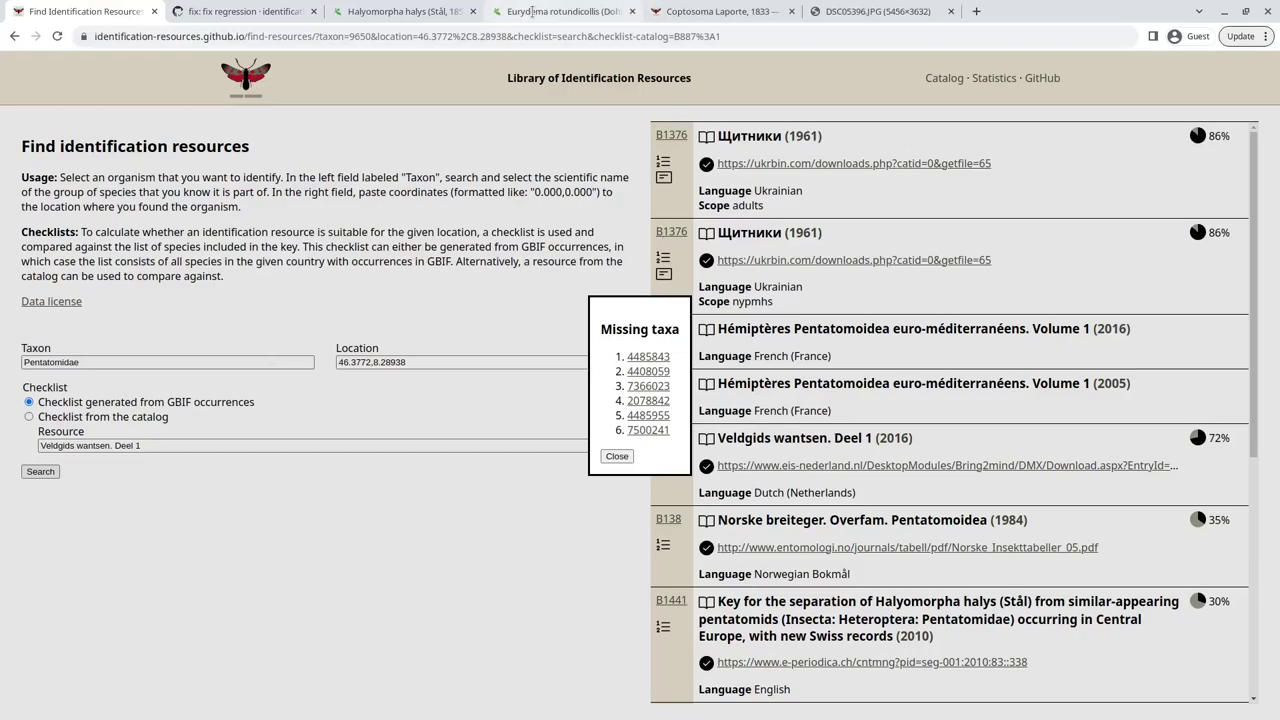
left_click(531, 11)
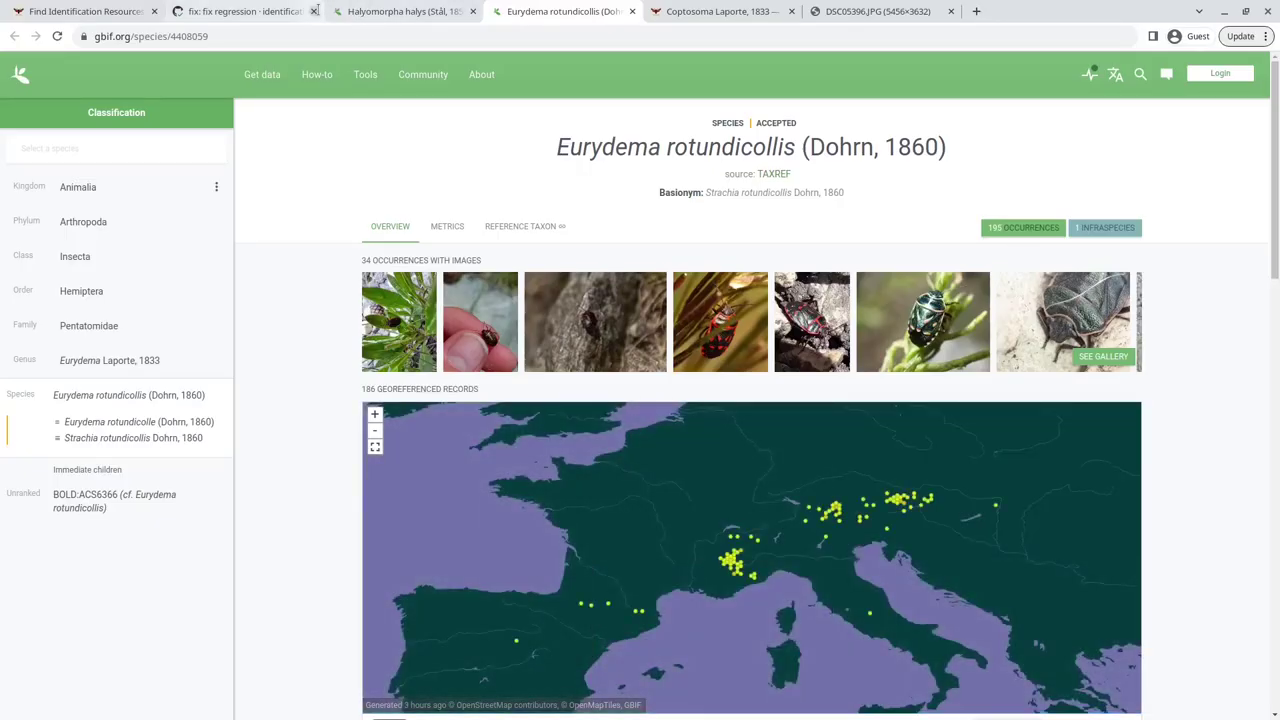
left_click(314, 11)
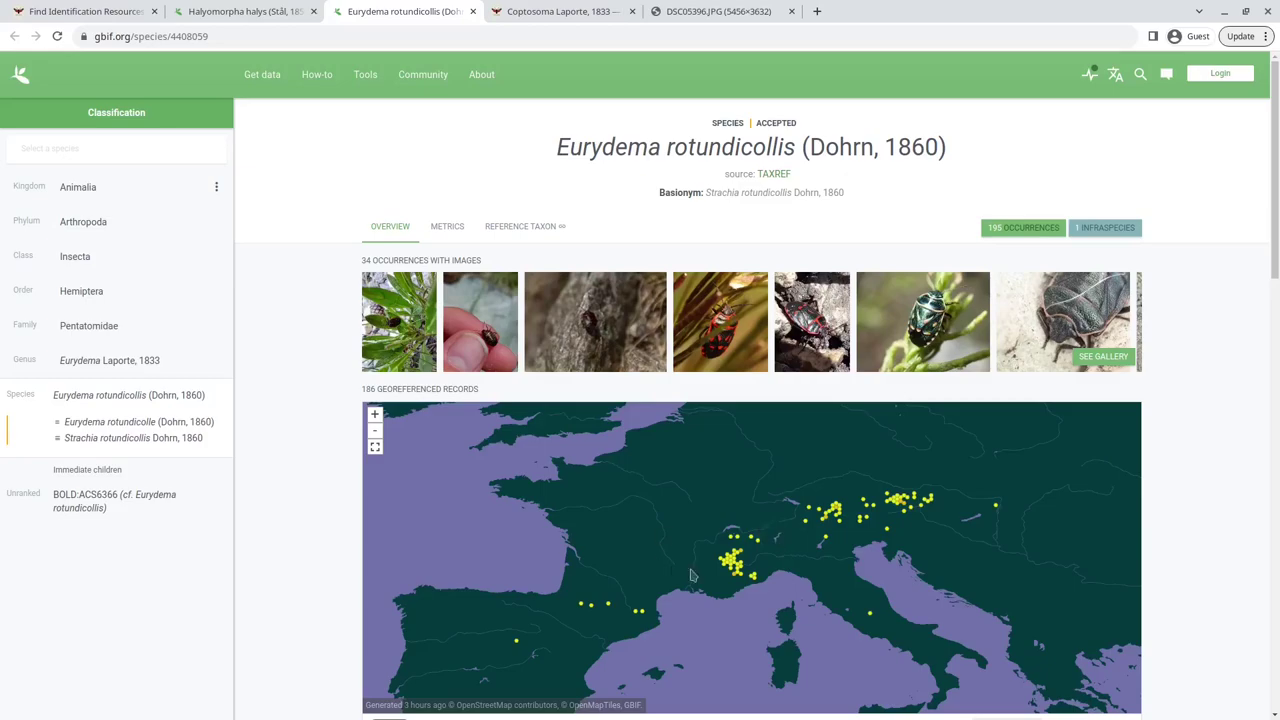
left_click_drag(912, 541, 598, 570)
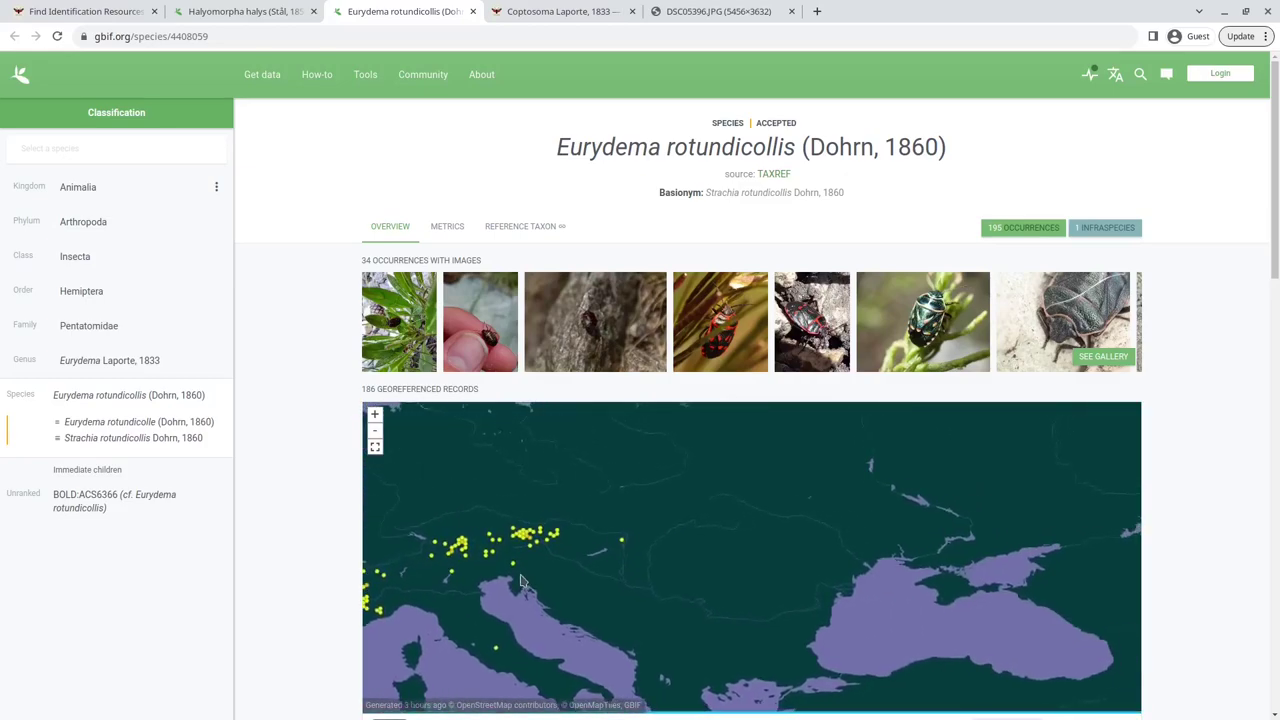